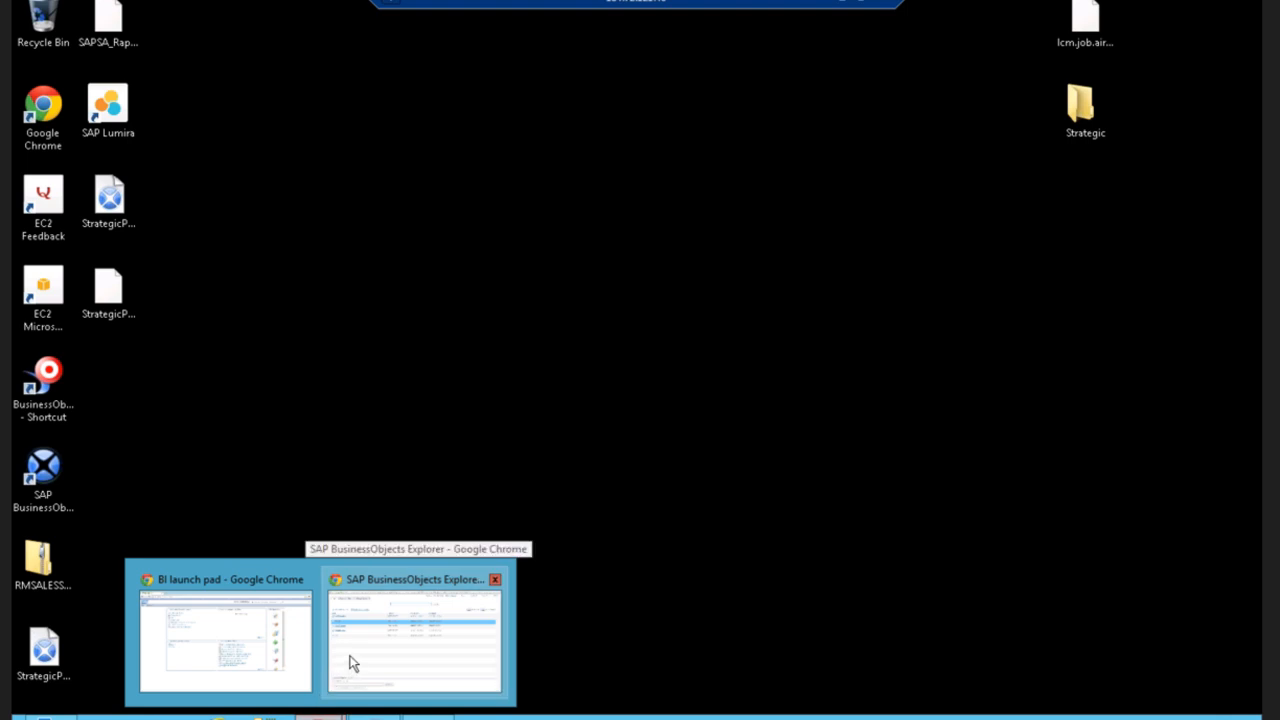
Open the Change Source dialog for the Demo Universe information space in Manage Spaces.
click(349, 662)
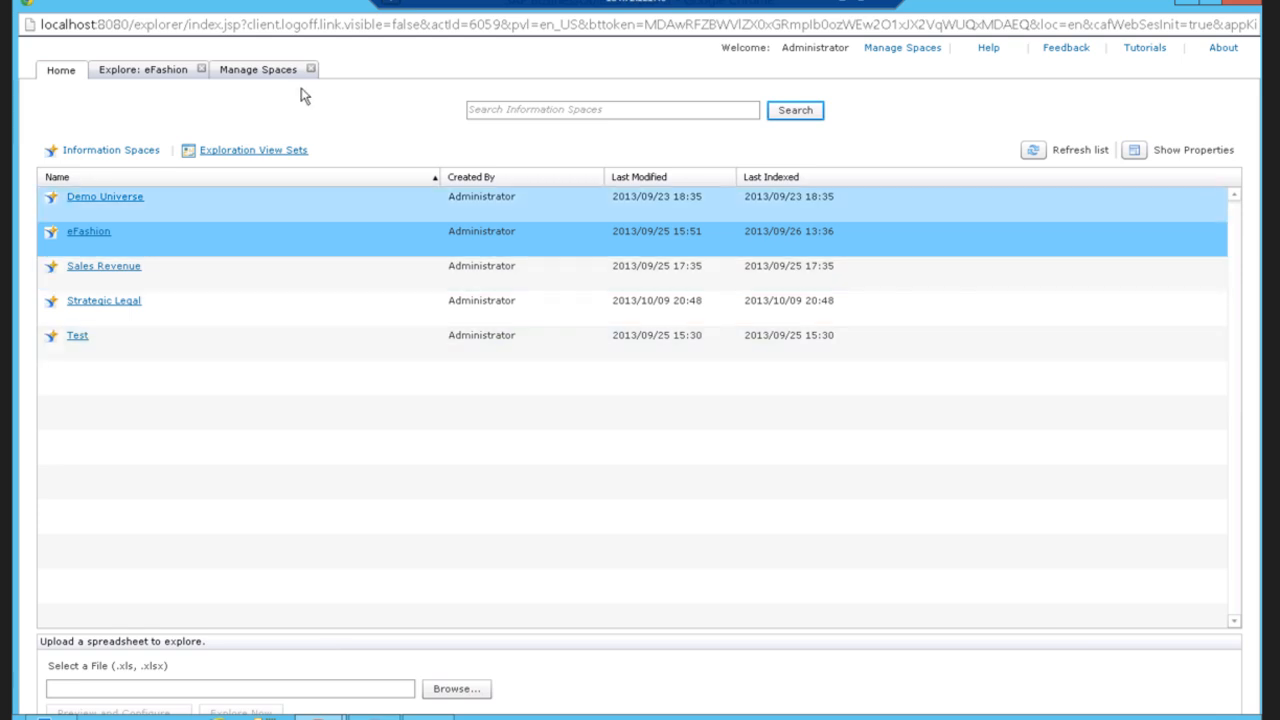
click(270, 70)
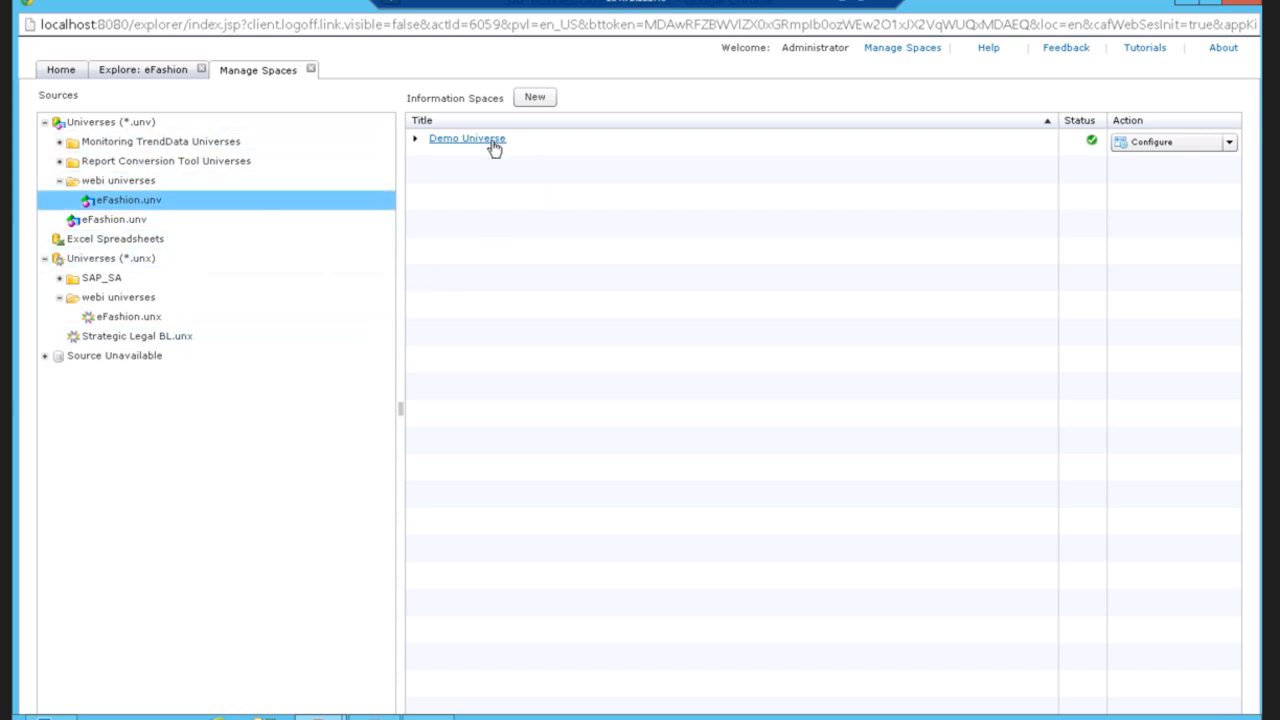
click(1232, 144)
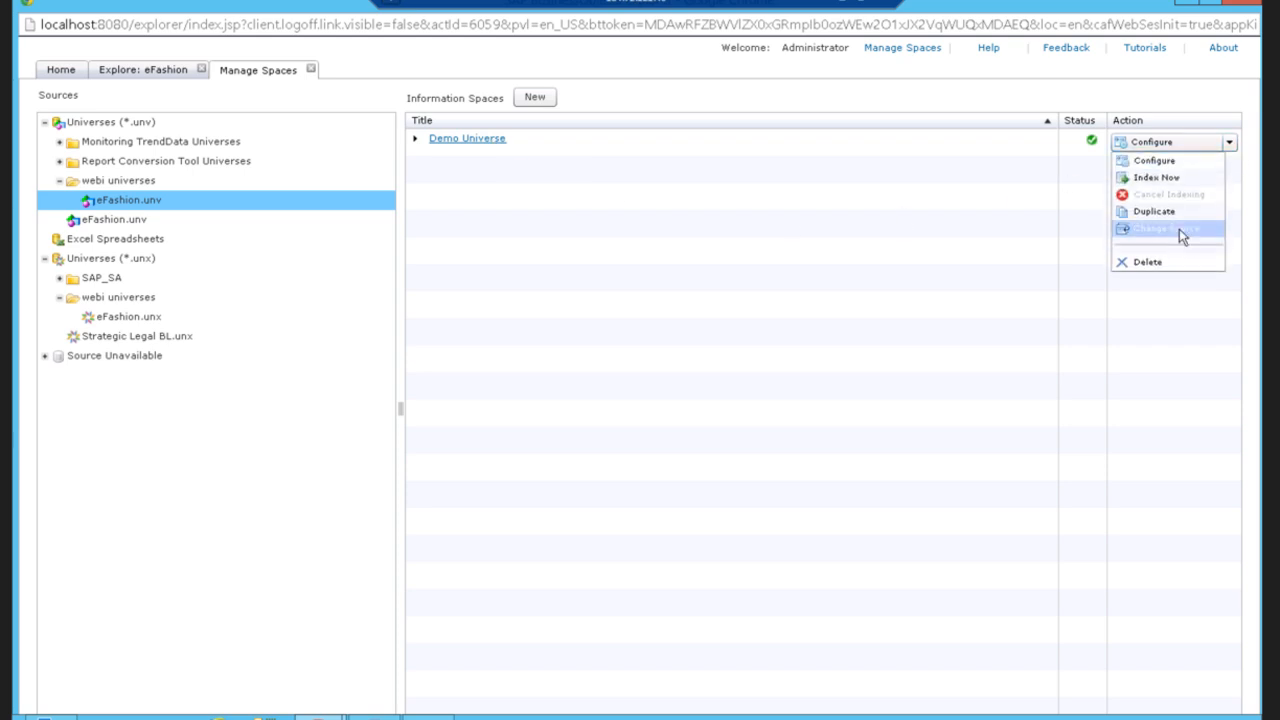
click(1182, 235)
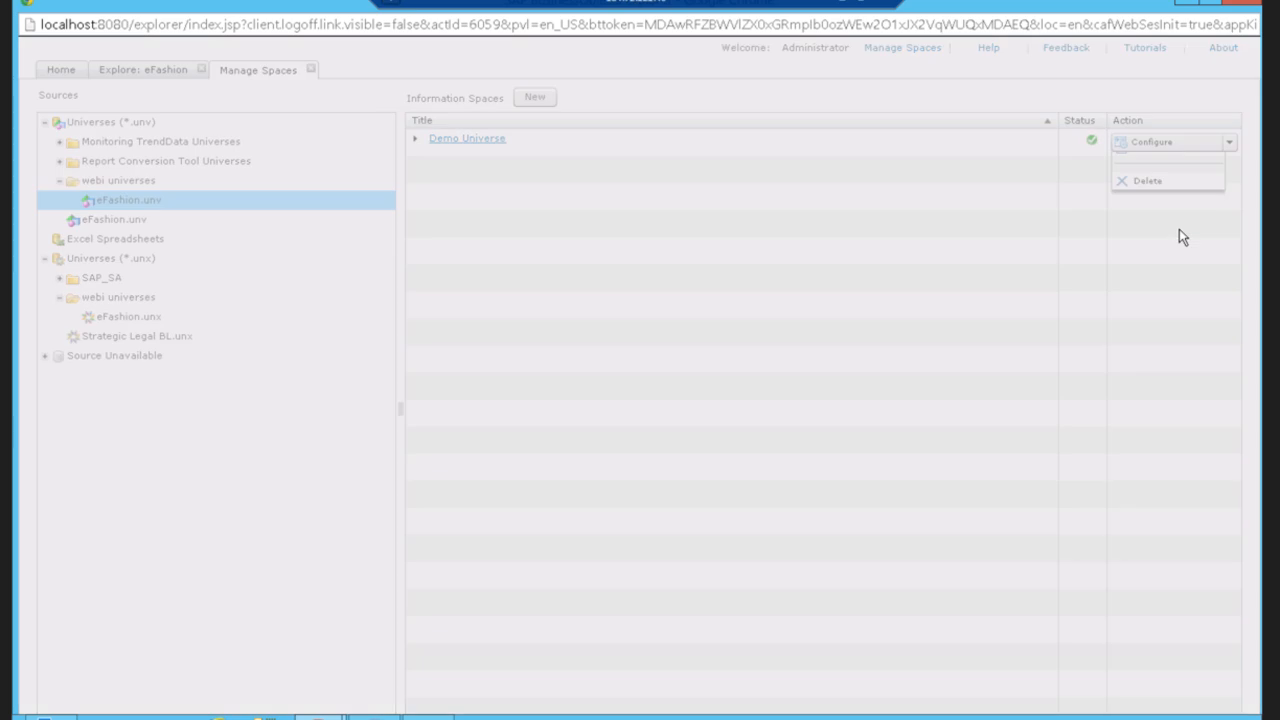
click(606, 453)
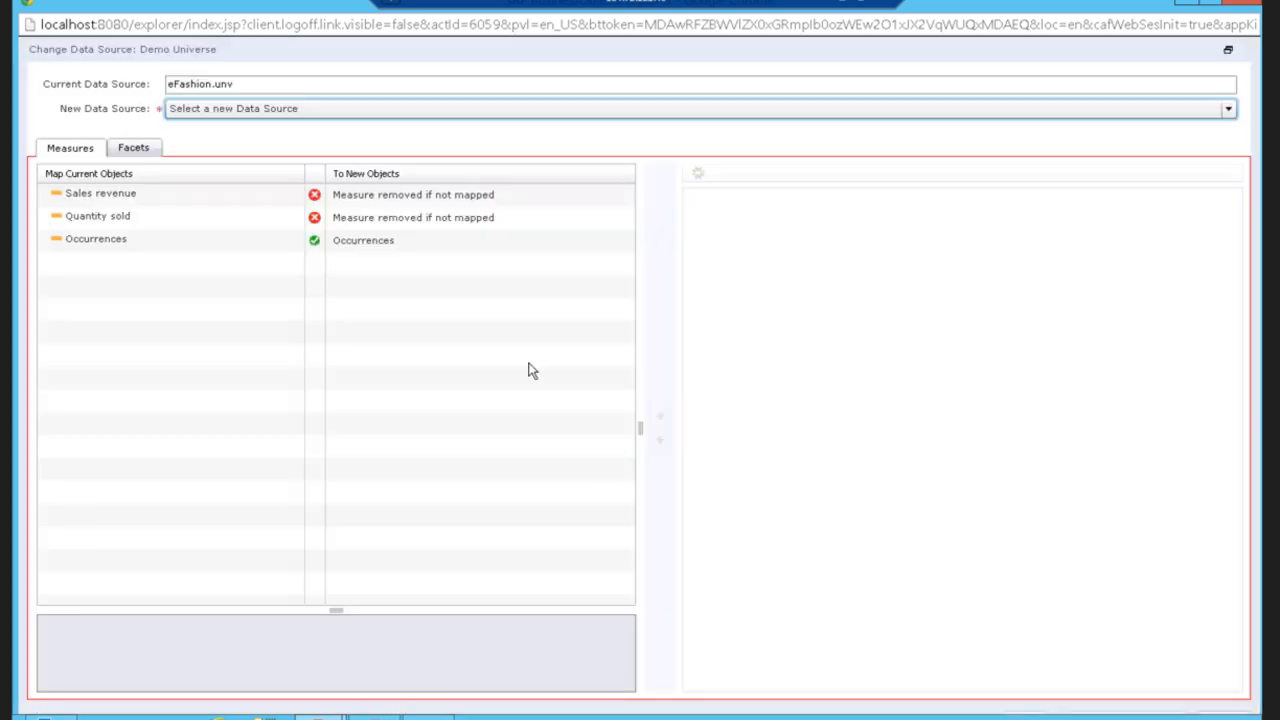
Set the new data source to the Strategic Legal BL.unx universe.
click(296, 116)
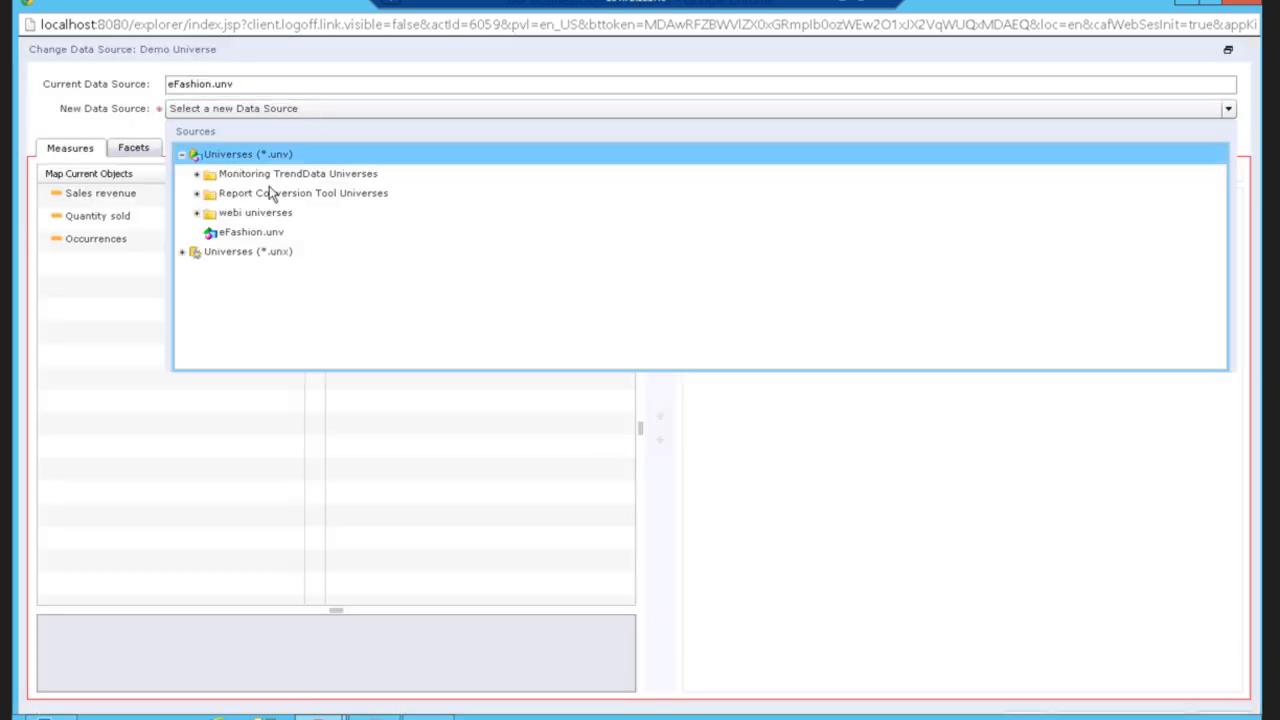
click(182, 252)
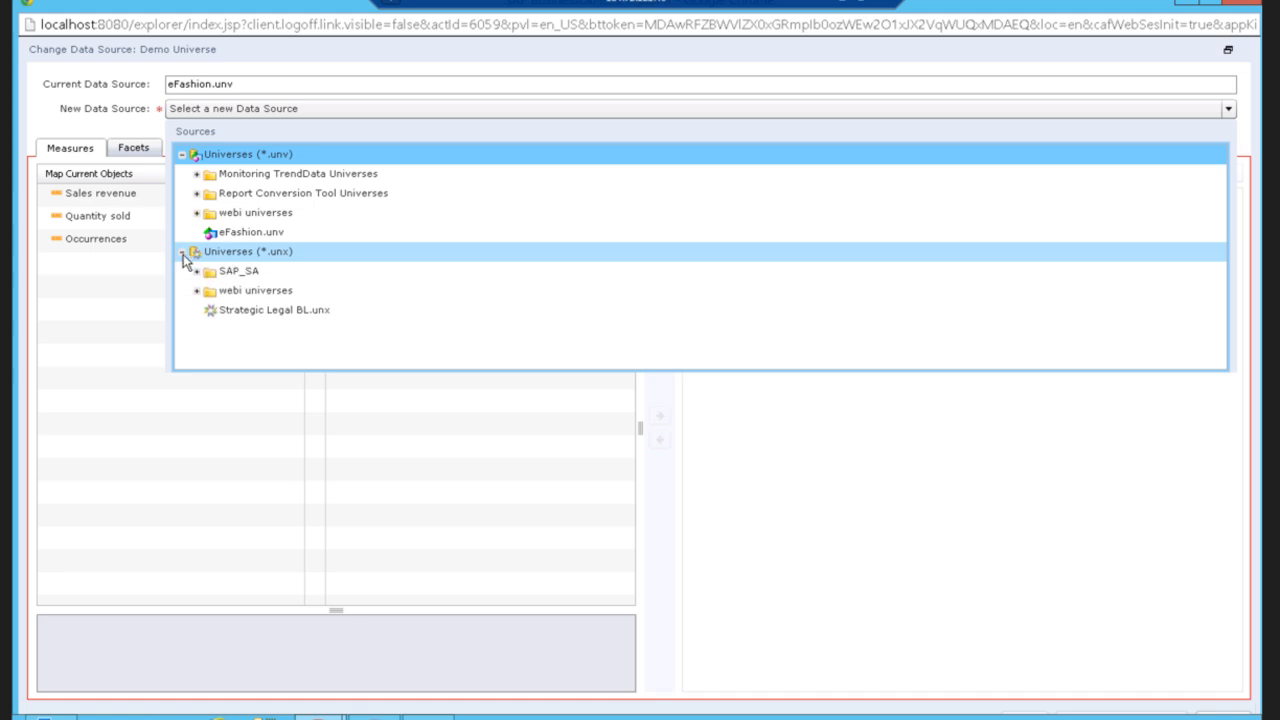
click(264, 312)
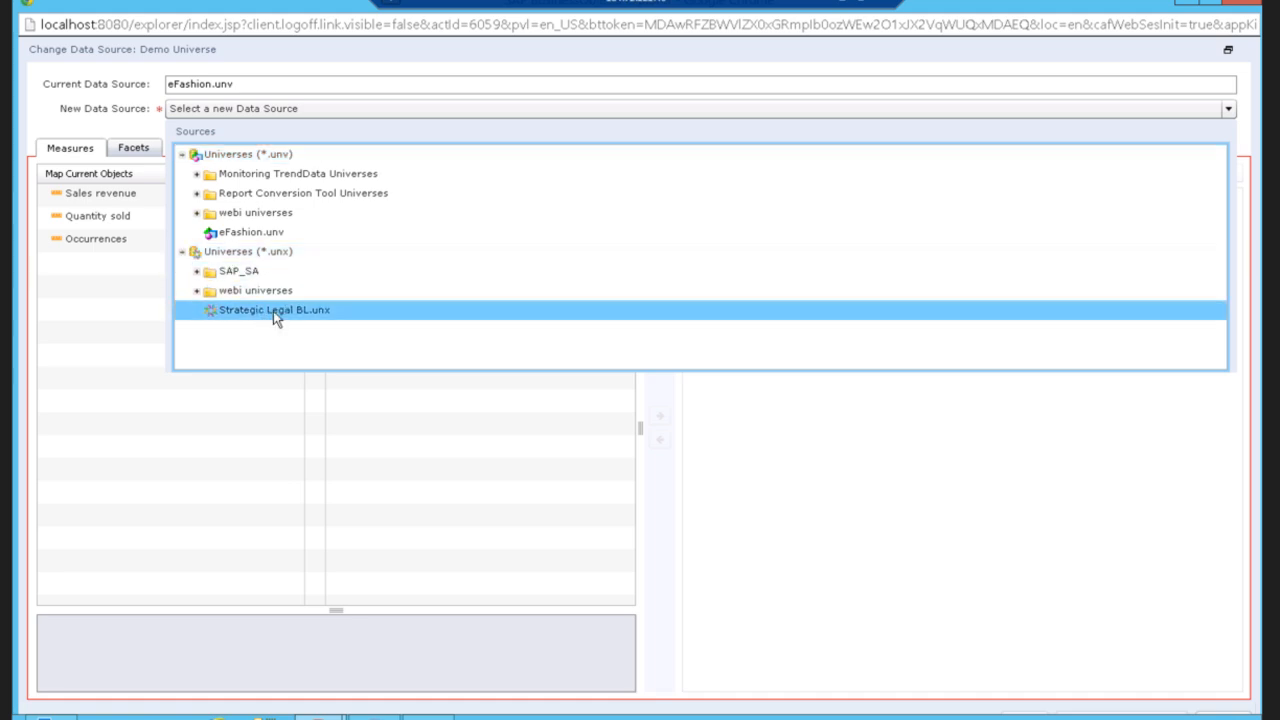
click(273, 311)
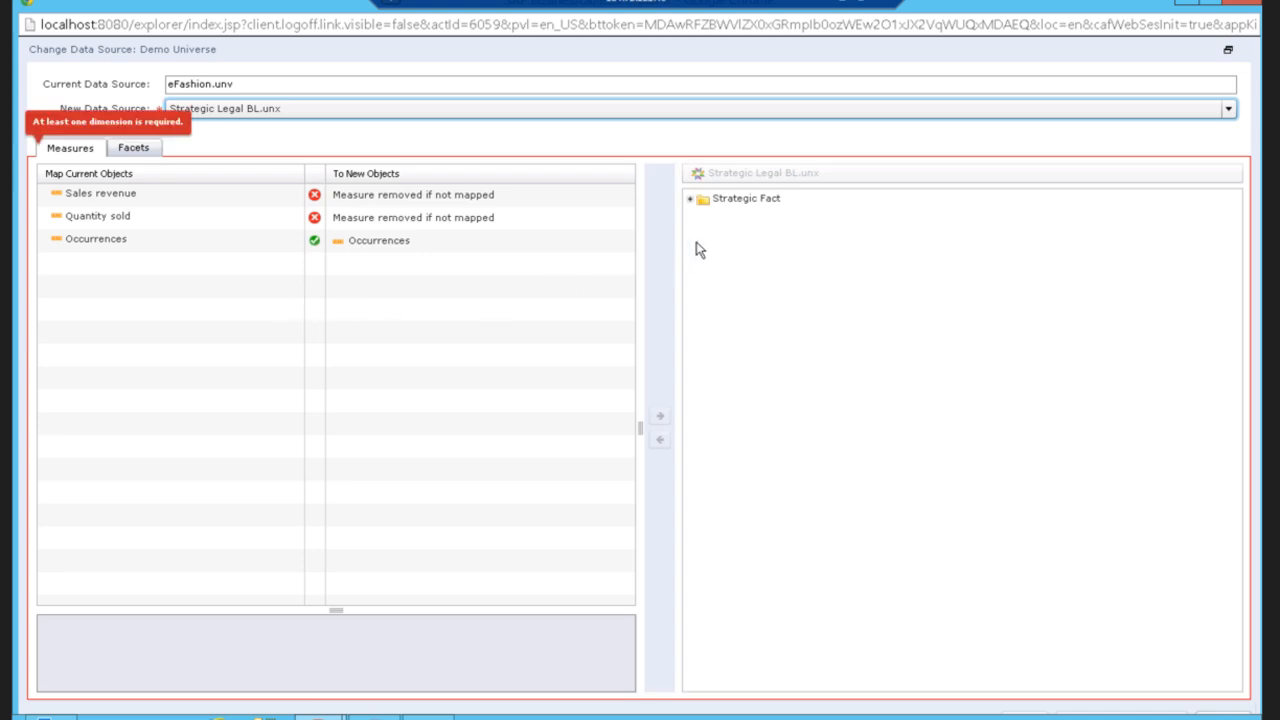
Map the Sales revenue measure to the Hours object under Strategic Fact.
click(690, 199)
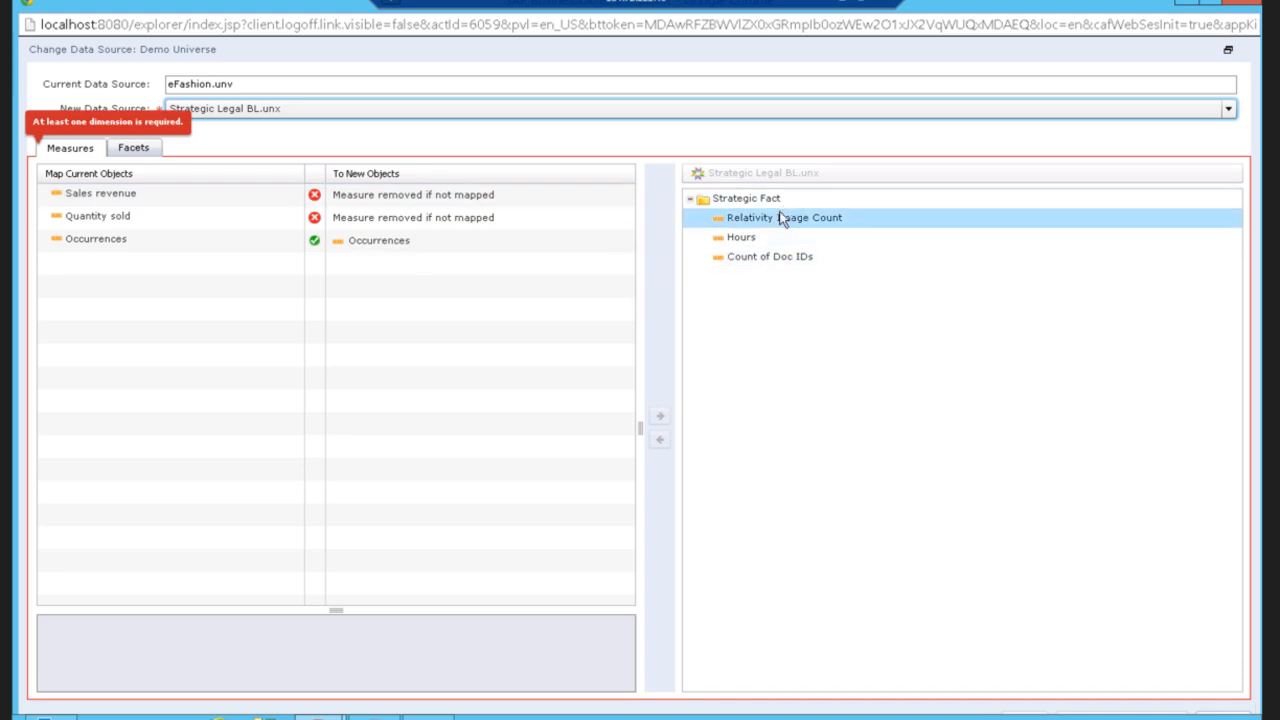
click(778, 257)
click(190, 195)
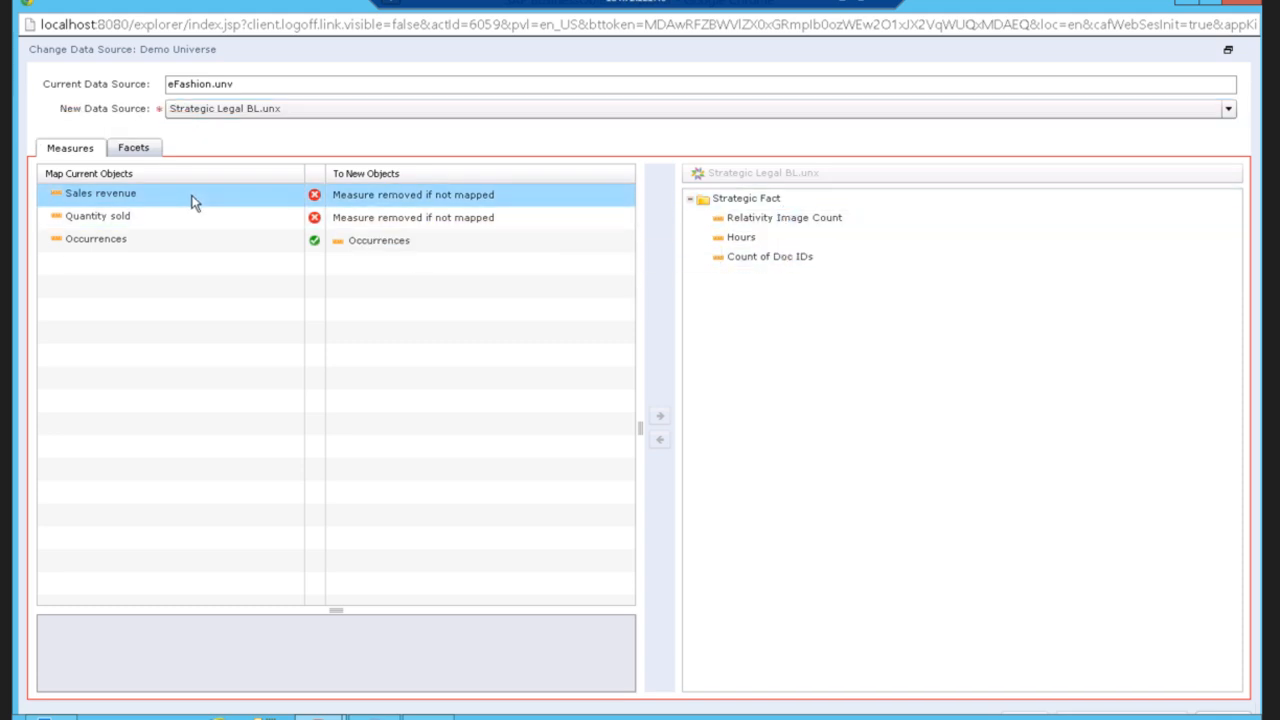
click(195, 201)
click(742, 240)
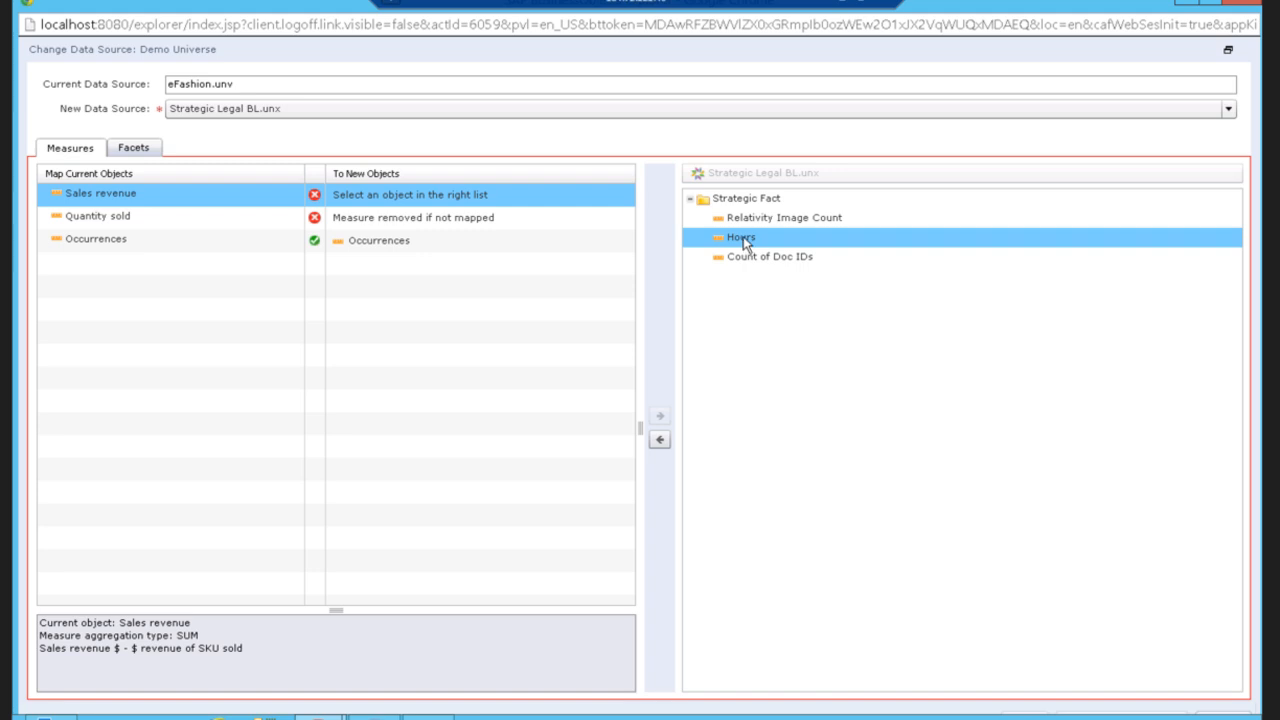
click(660, 442)
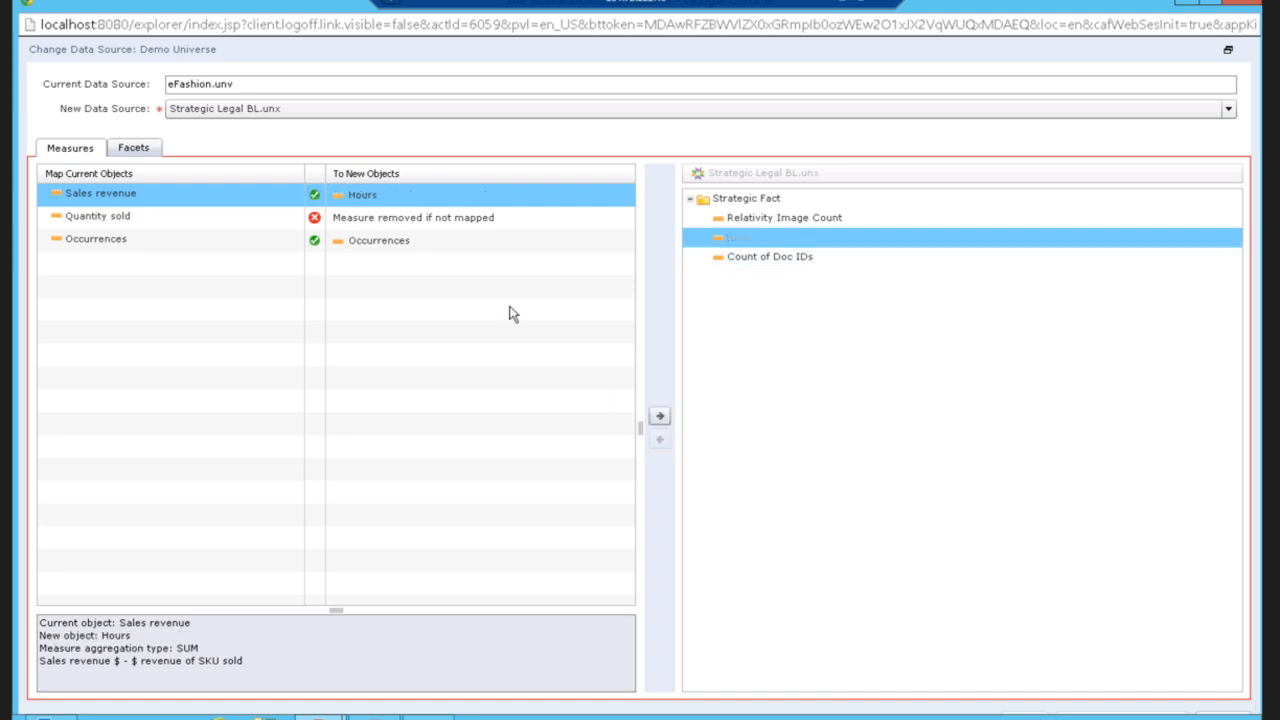
Map the Quantity sold measure to Count of Doc IDs.
click(167, 220)
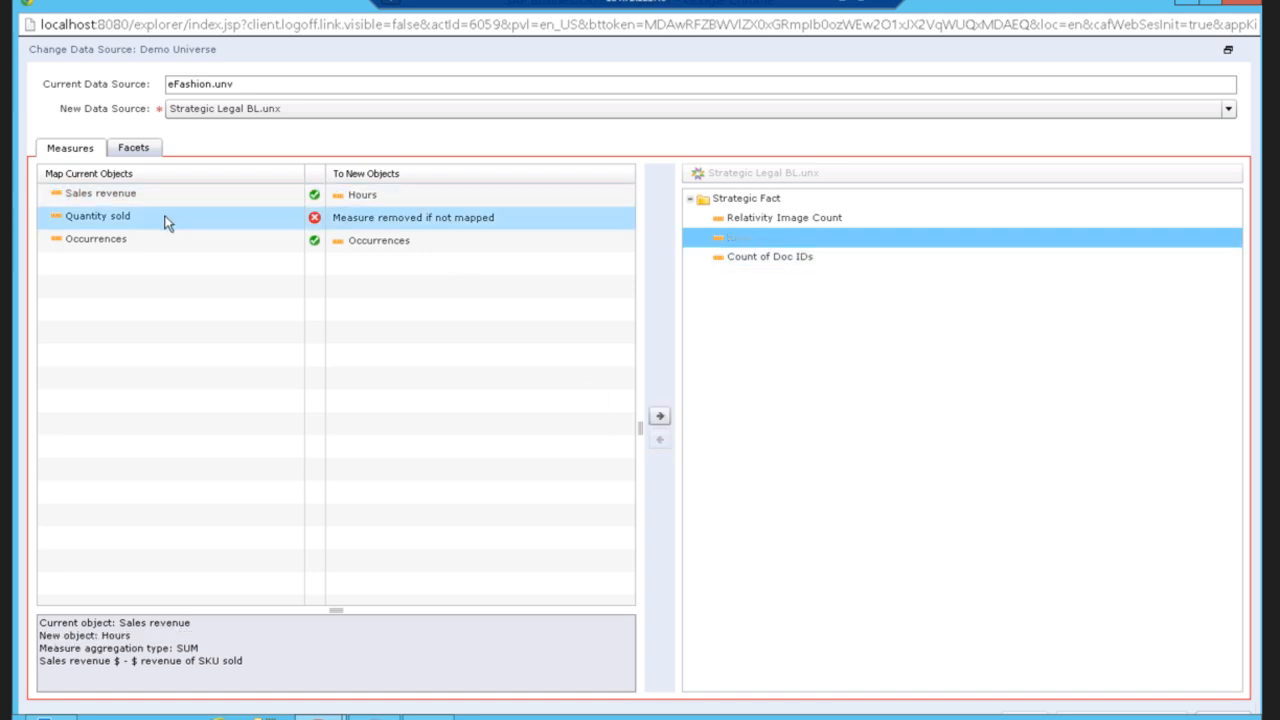
click(798, 220)
click(743, 260)
click(660, 442)
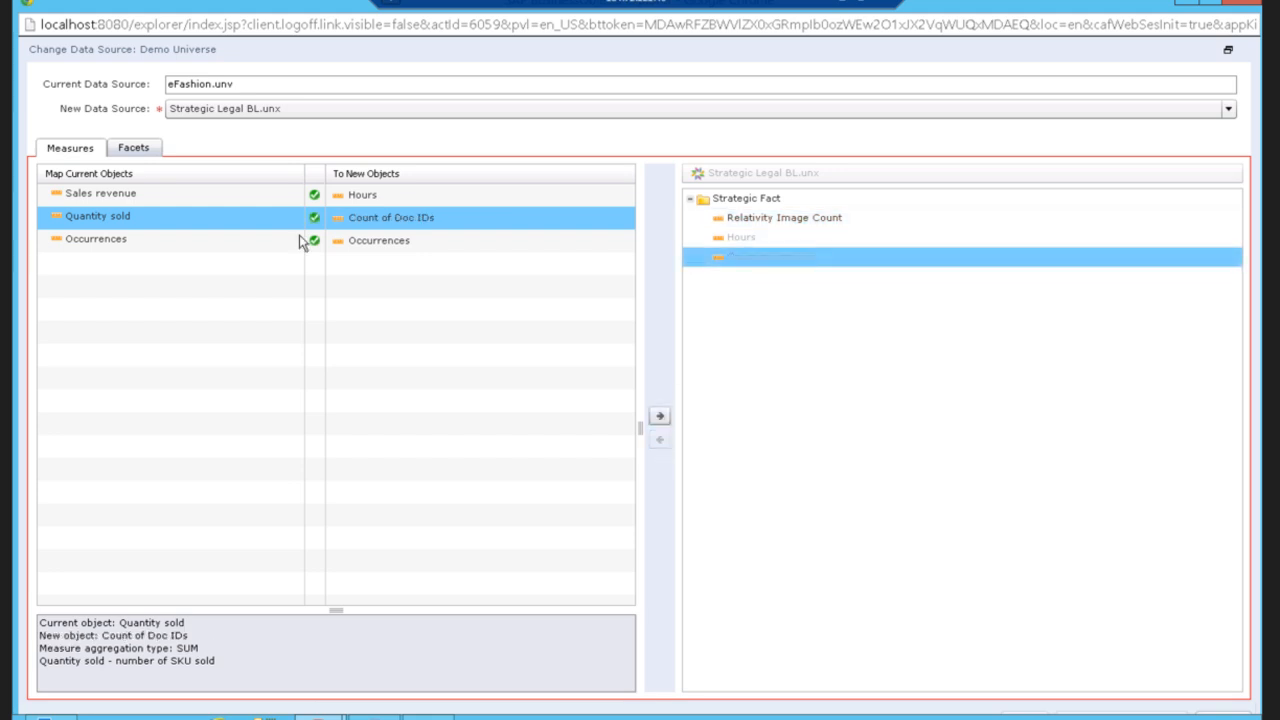
Map the Year facet to the Batch object from Strategic Fact.
click(137, 149)
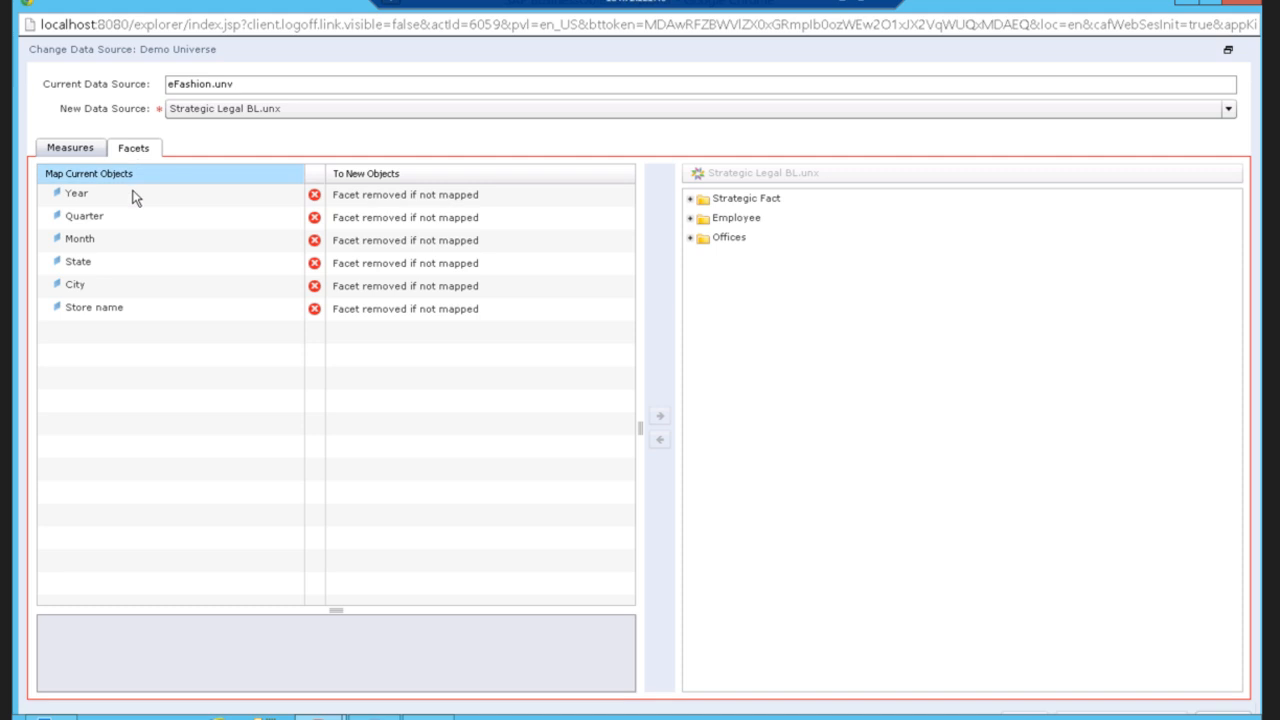
click(690, 200)
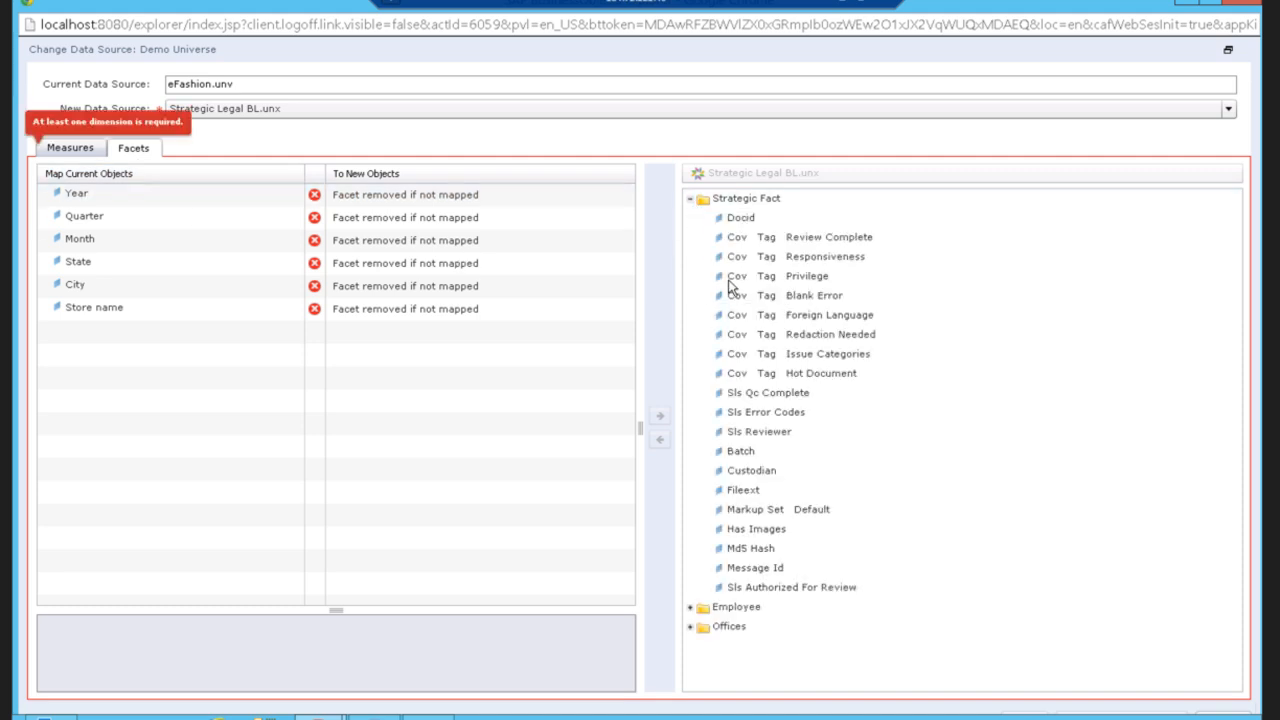
click(166, 196)
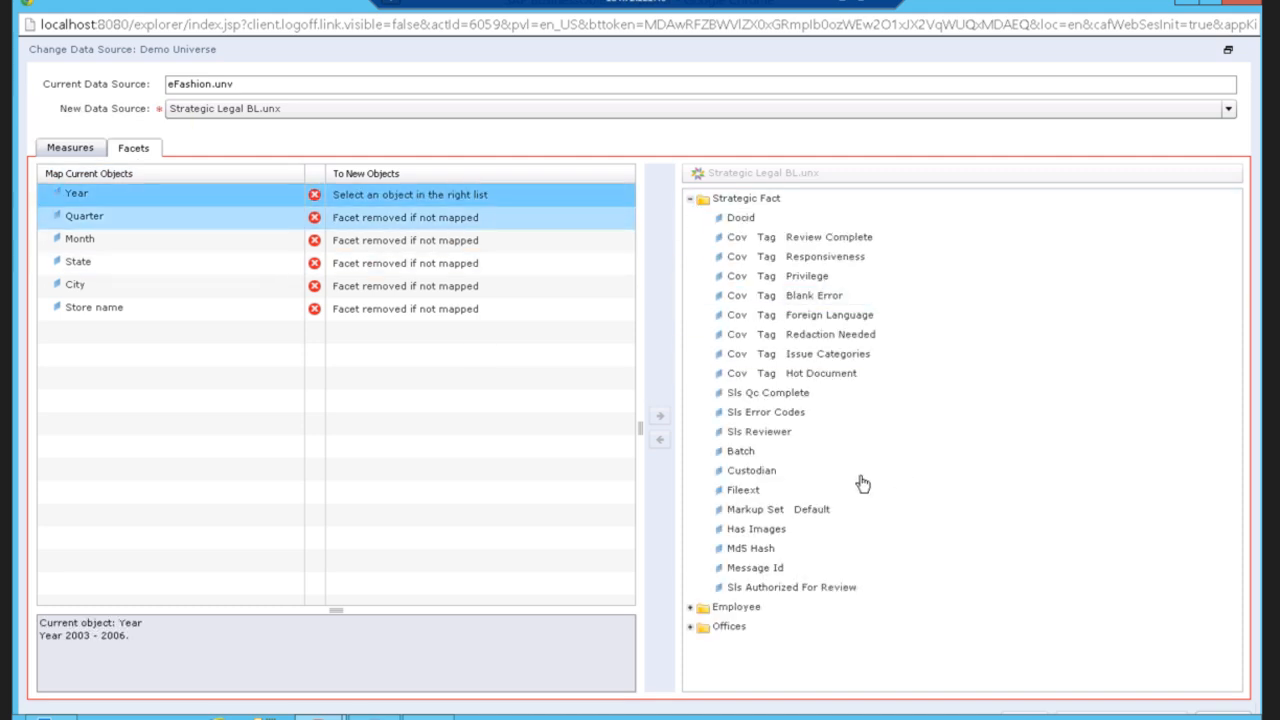
click(743, 490)
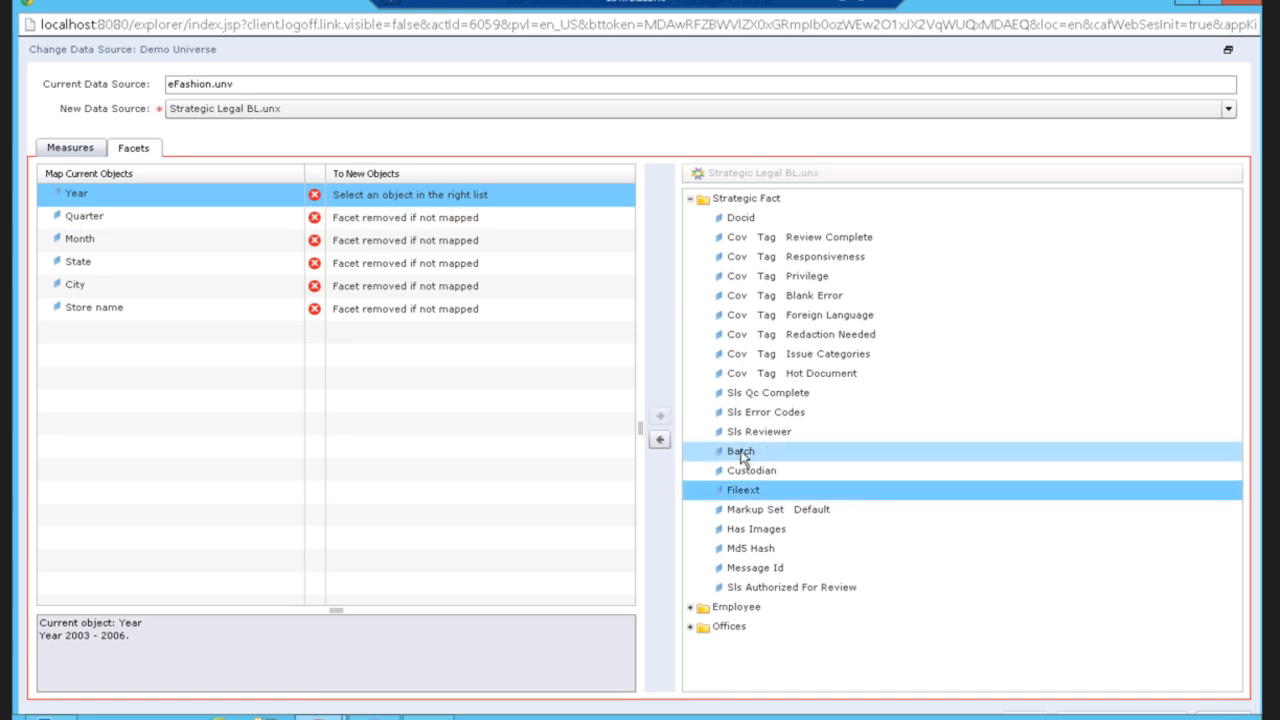
click(741, 451)
click(660, 440)
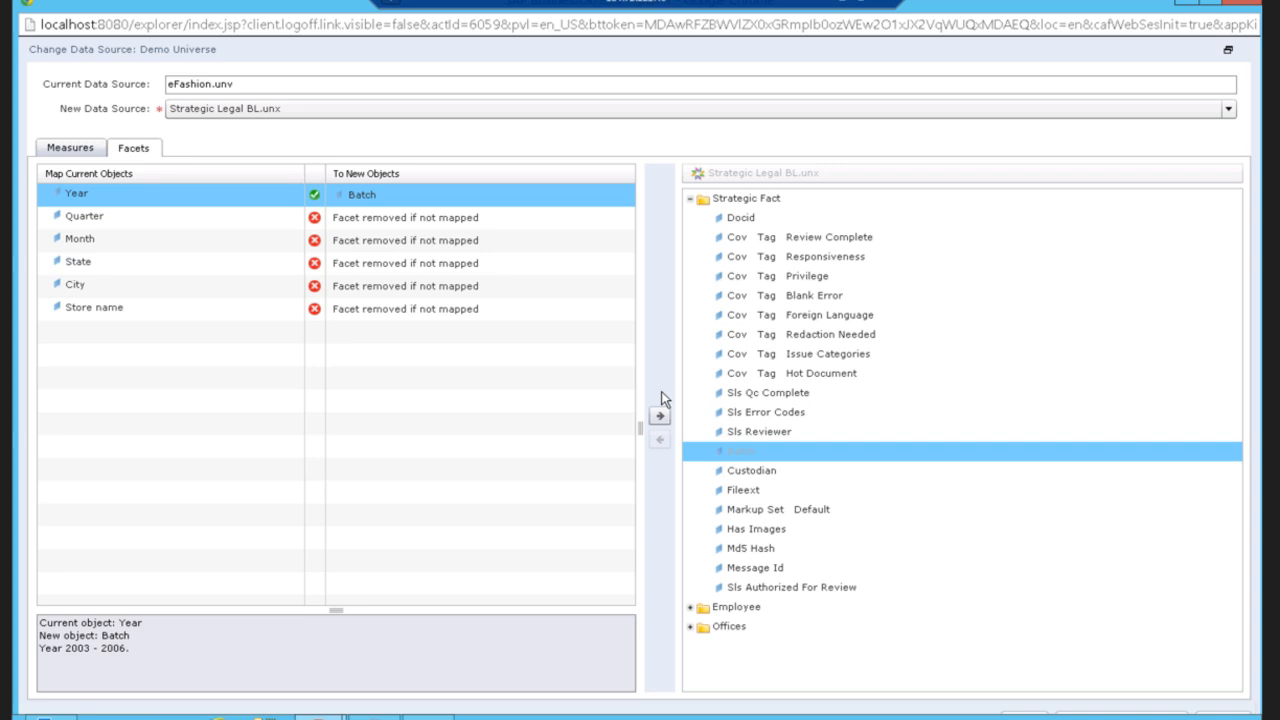
Confirm the data source change and close the Edit Information Space dialog without changes.
click(1230, 49)
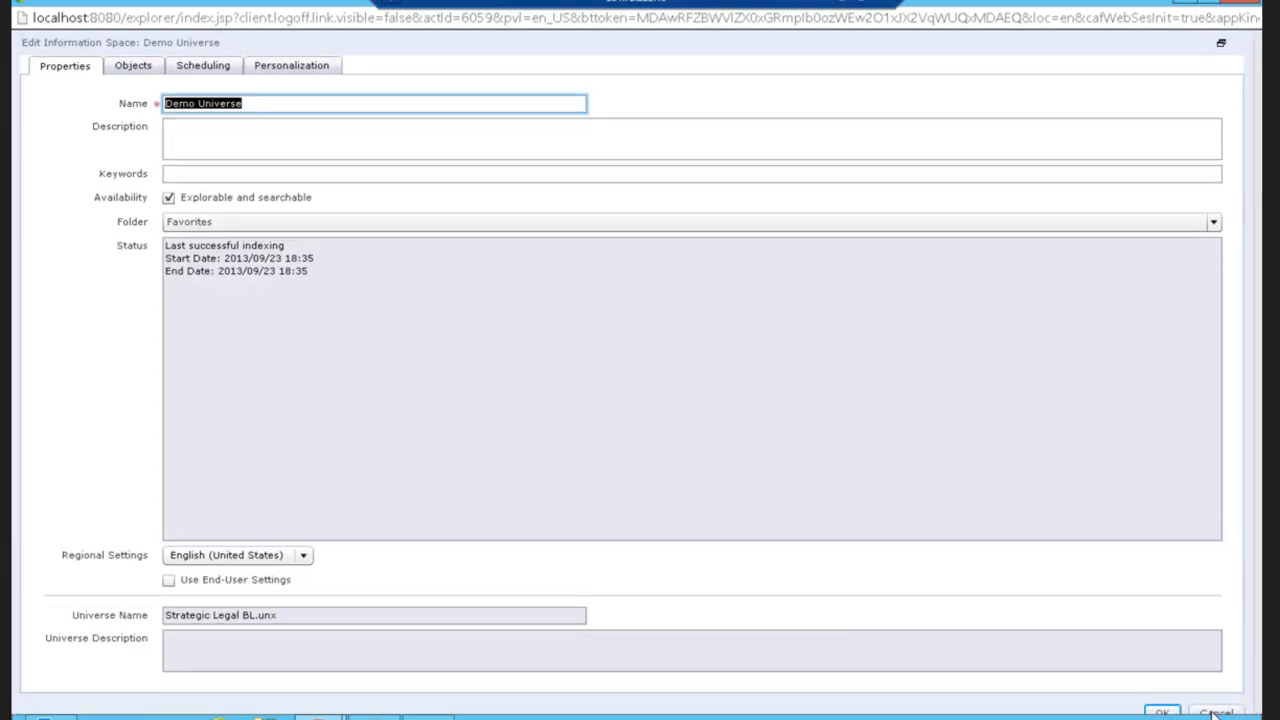
click(1215, 712)
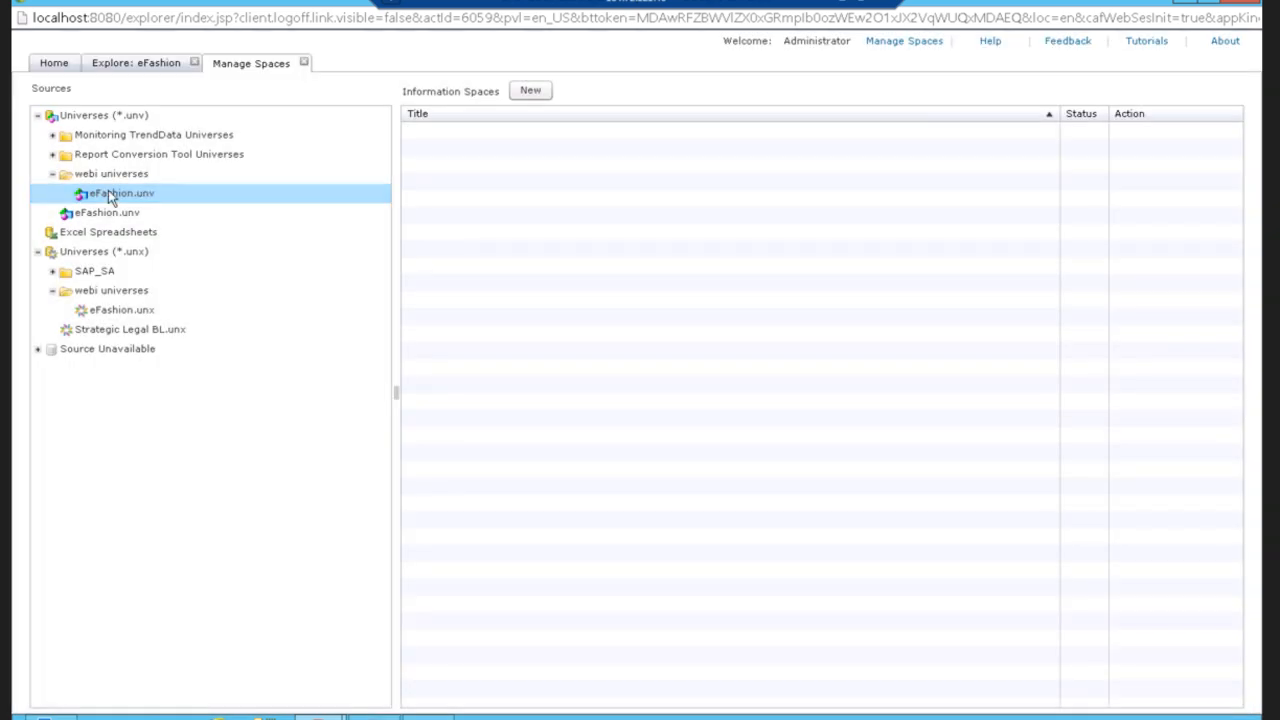
Open the Sales Revenue information space for exploration from the home list.
click(128, 335)
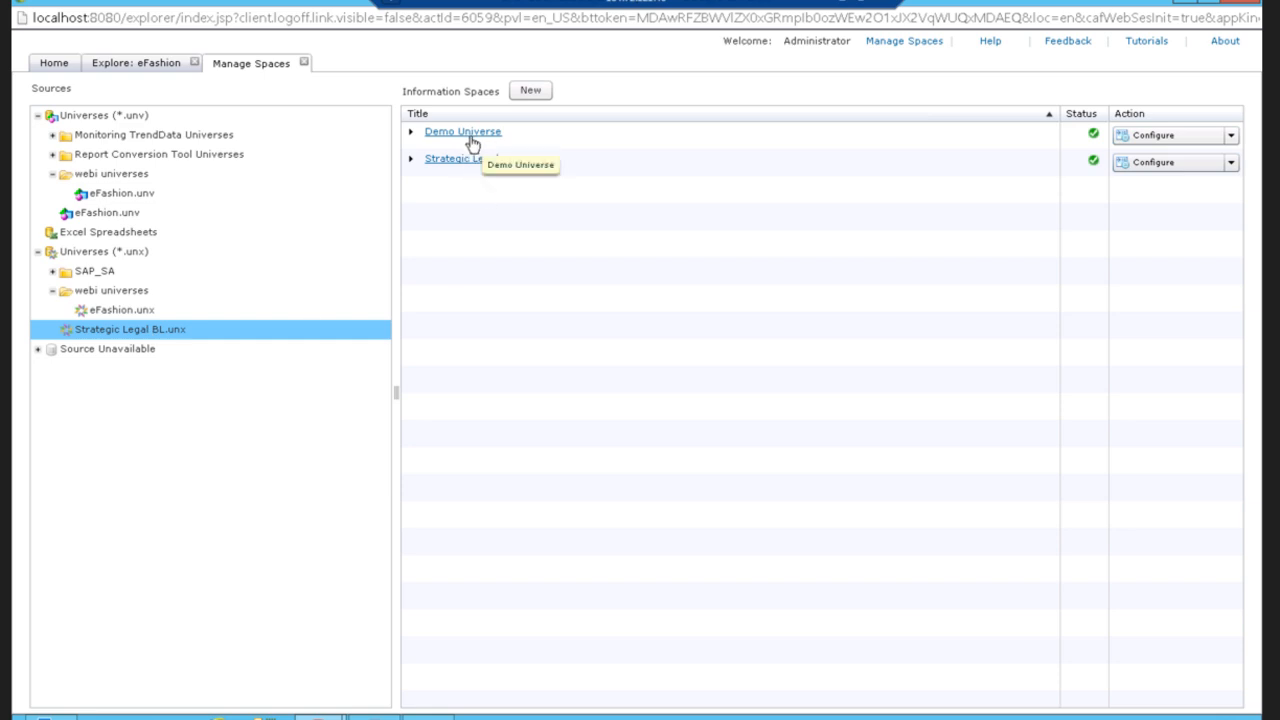
click(58, 64)
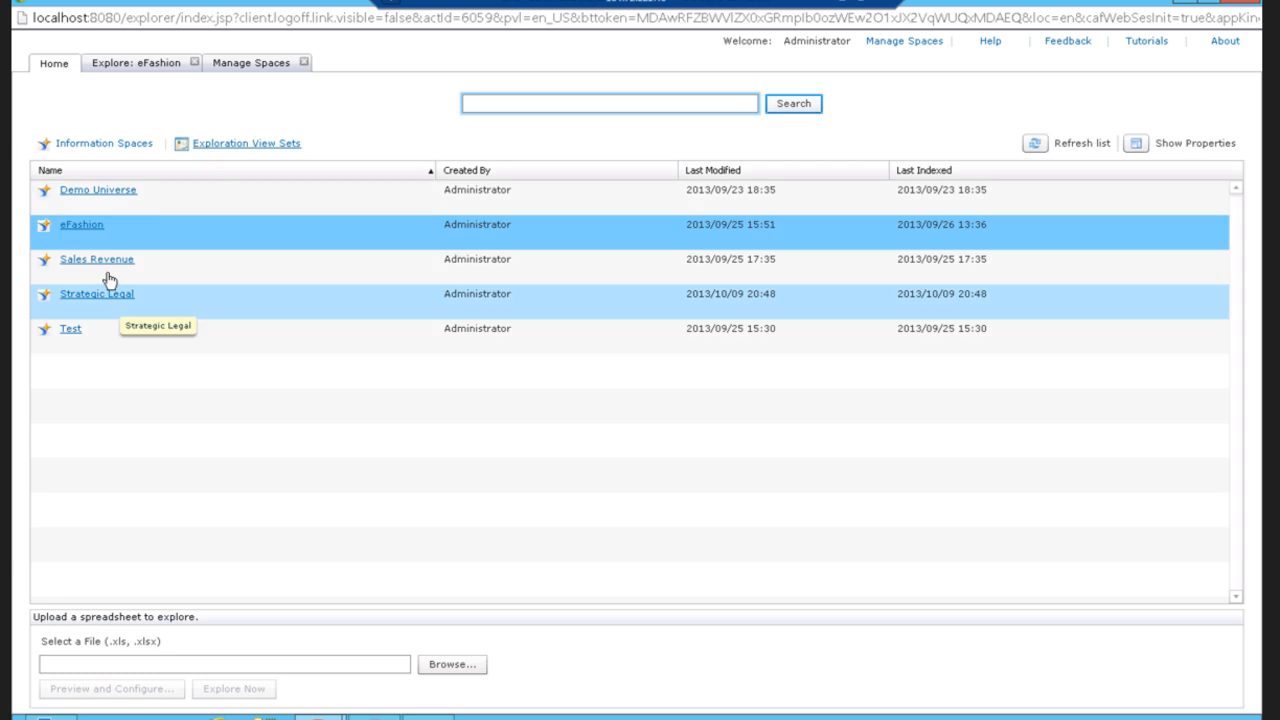
click(112, 262)
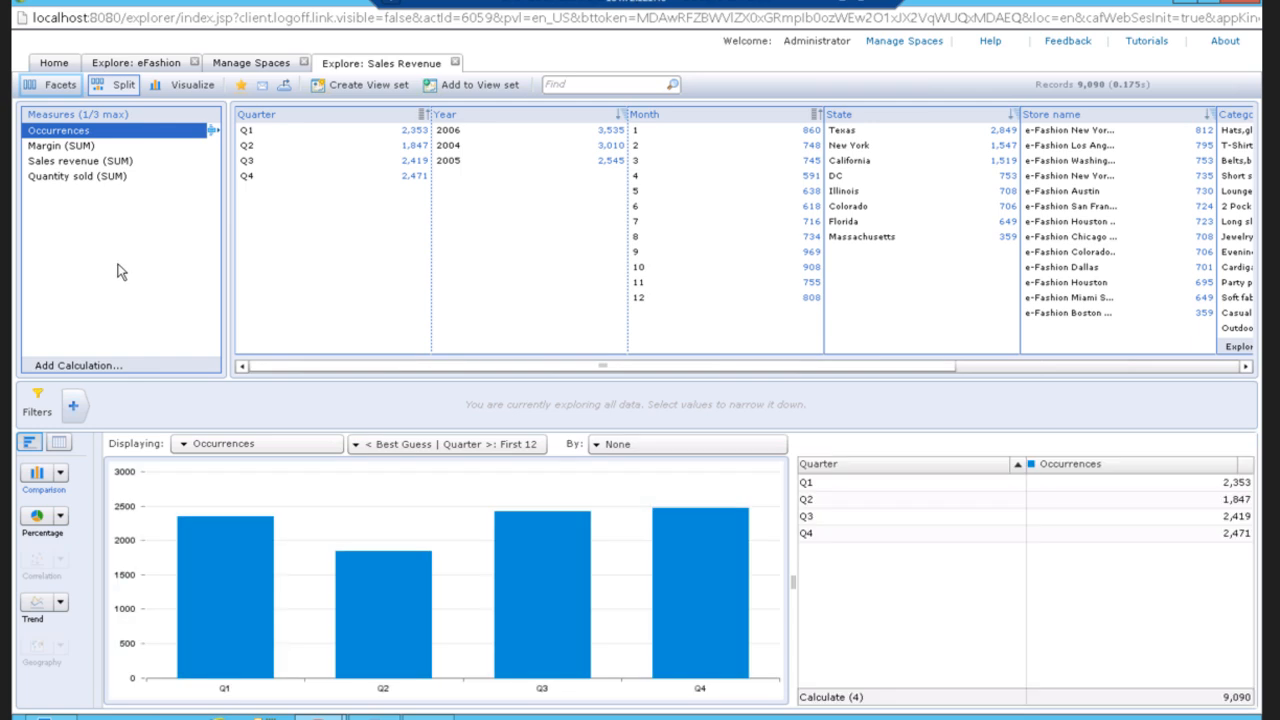
Filter the exploration to Quarter Q1 and State California.
click(260, 133)
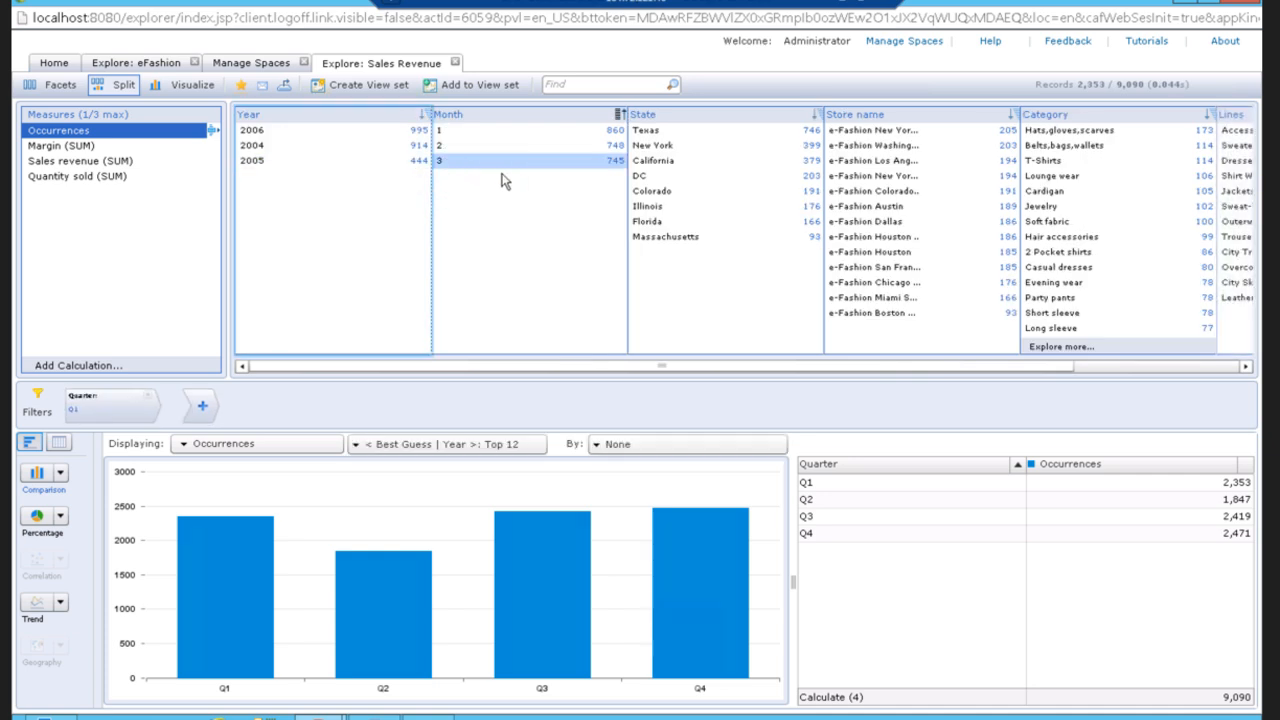
click(661, 162)
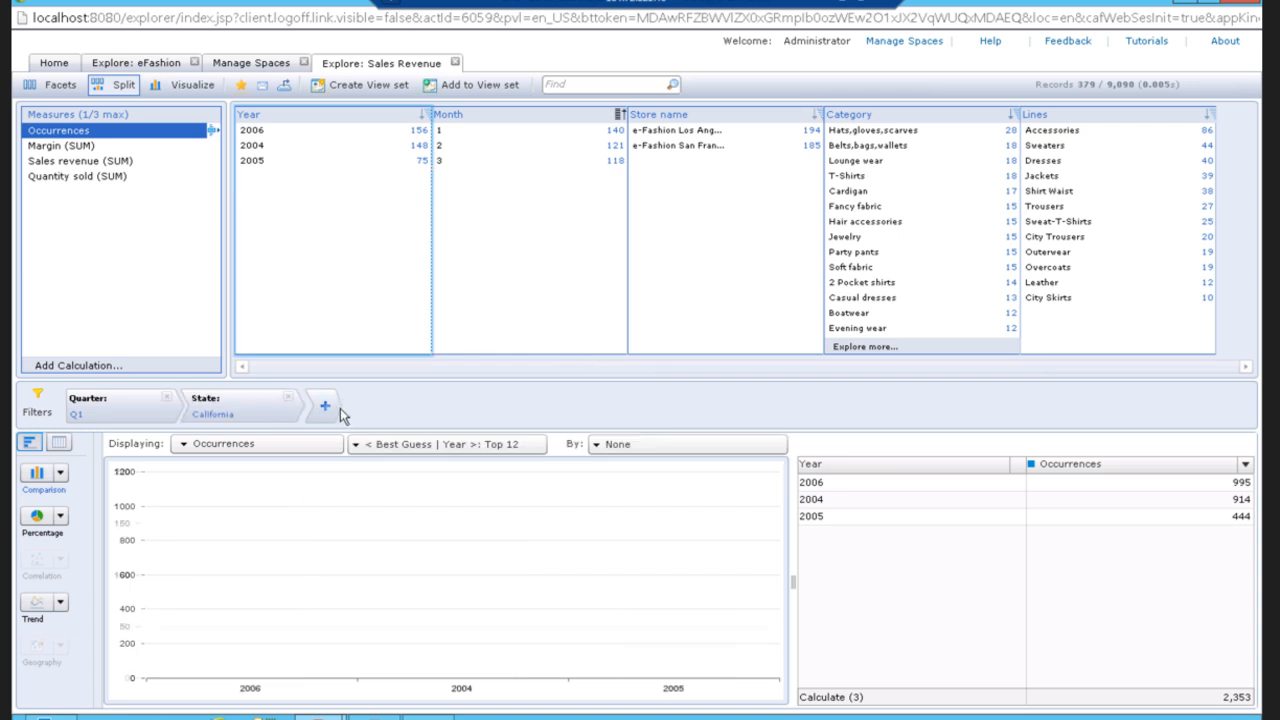
Display Sales revenue instead of Occurrences as the chart measure.
click(295, 443)
click(181, 523)
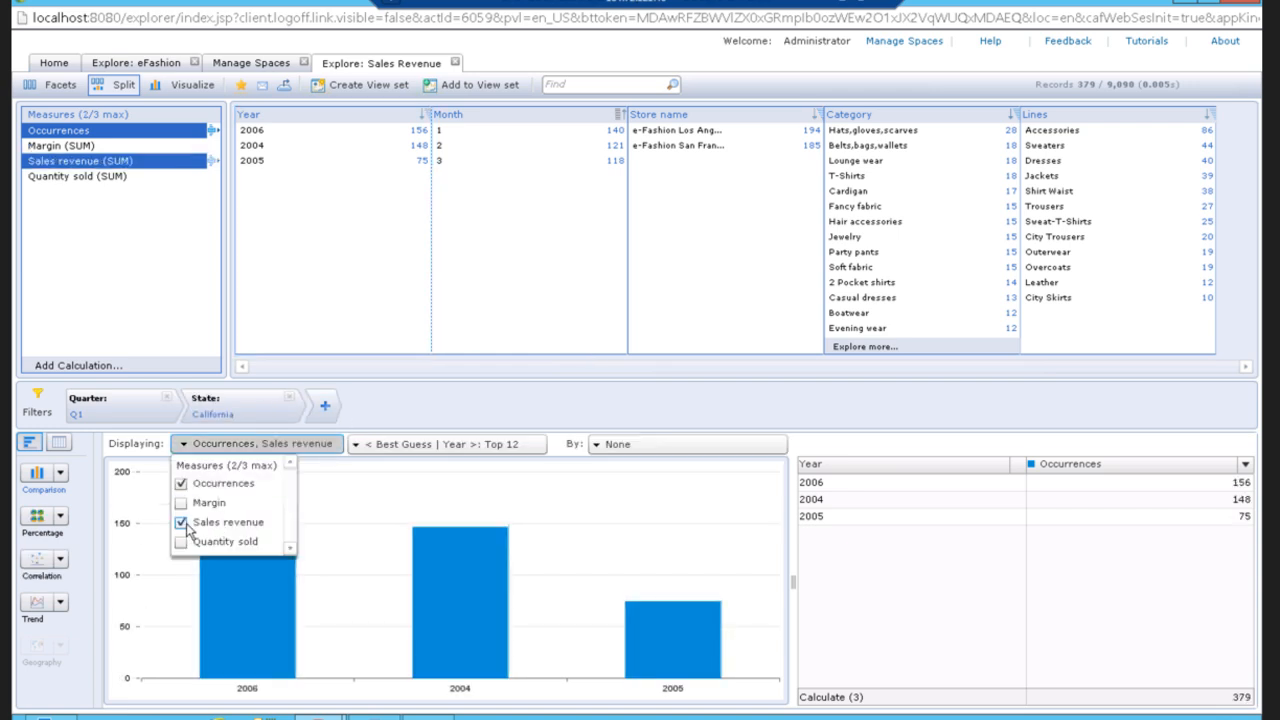
click(186, 483)
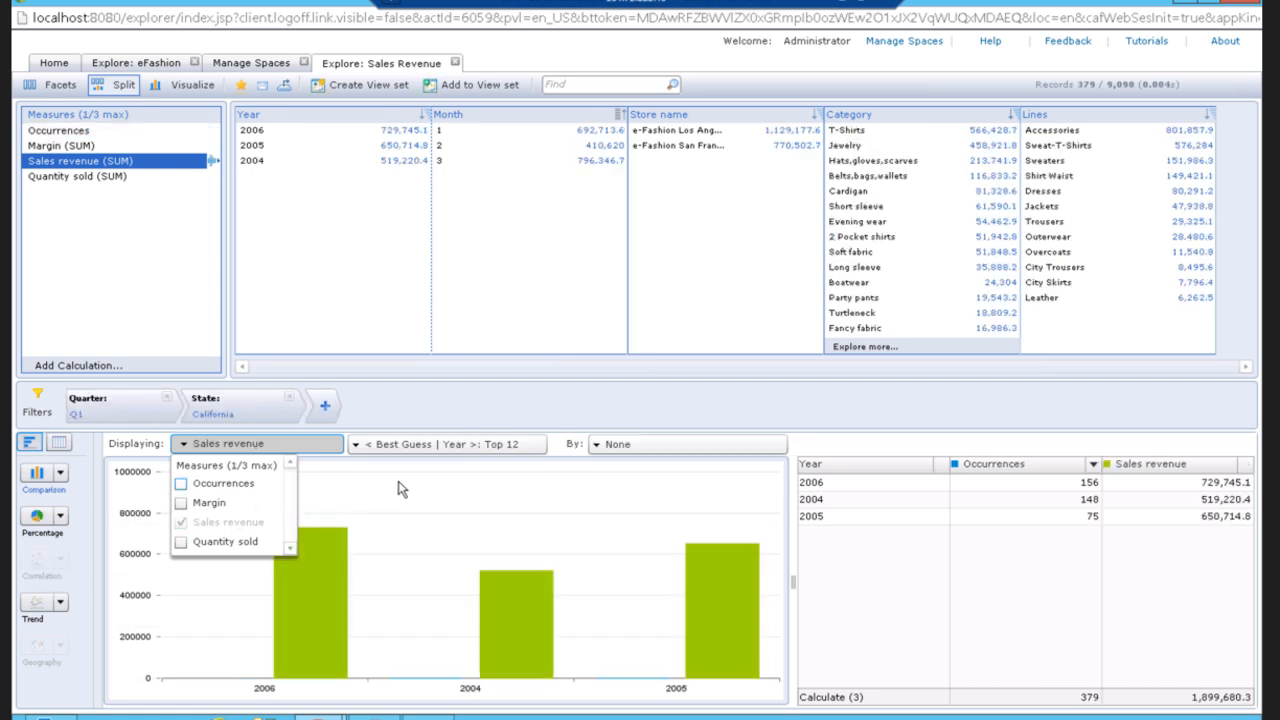
Break the chart down by Lines.
click(642, 445)
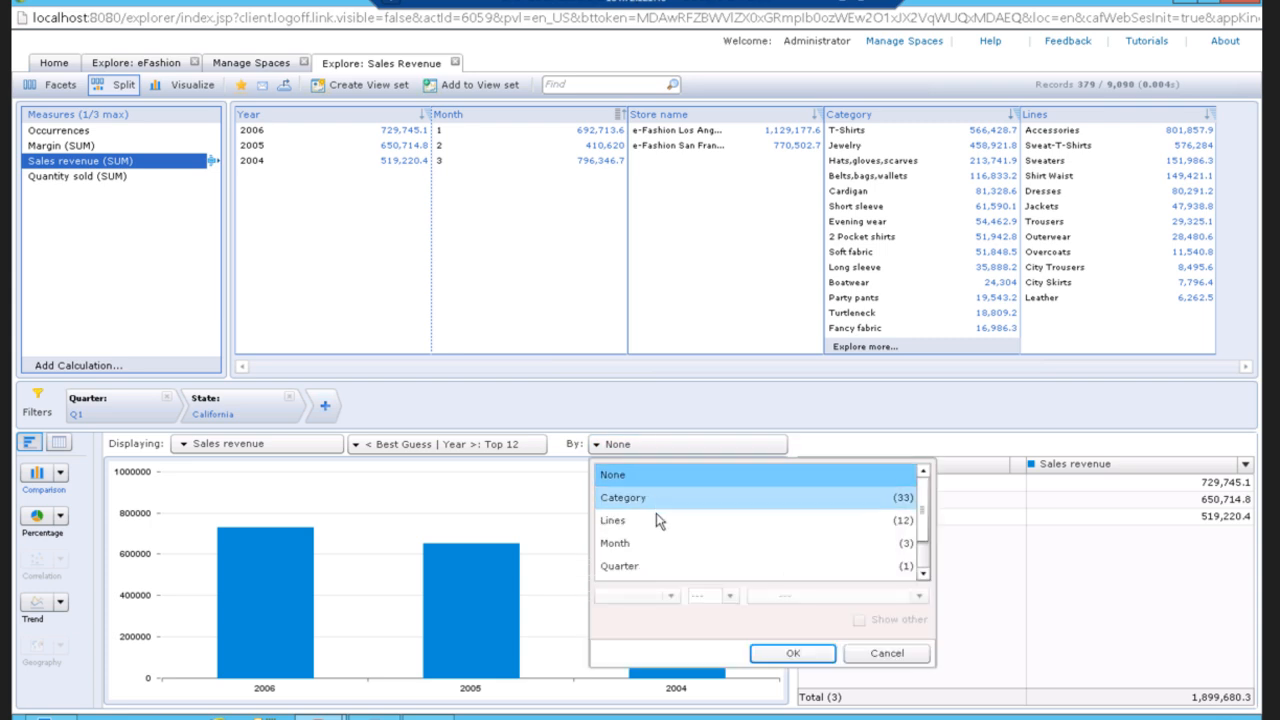
click(651, 521)
click(792, 653)
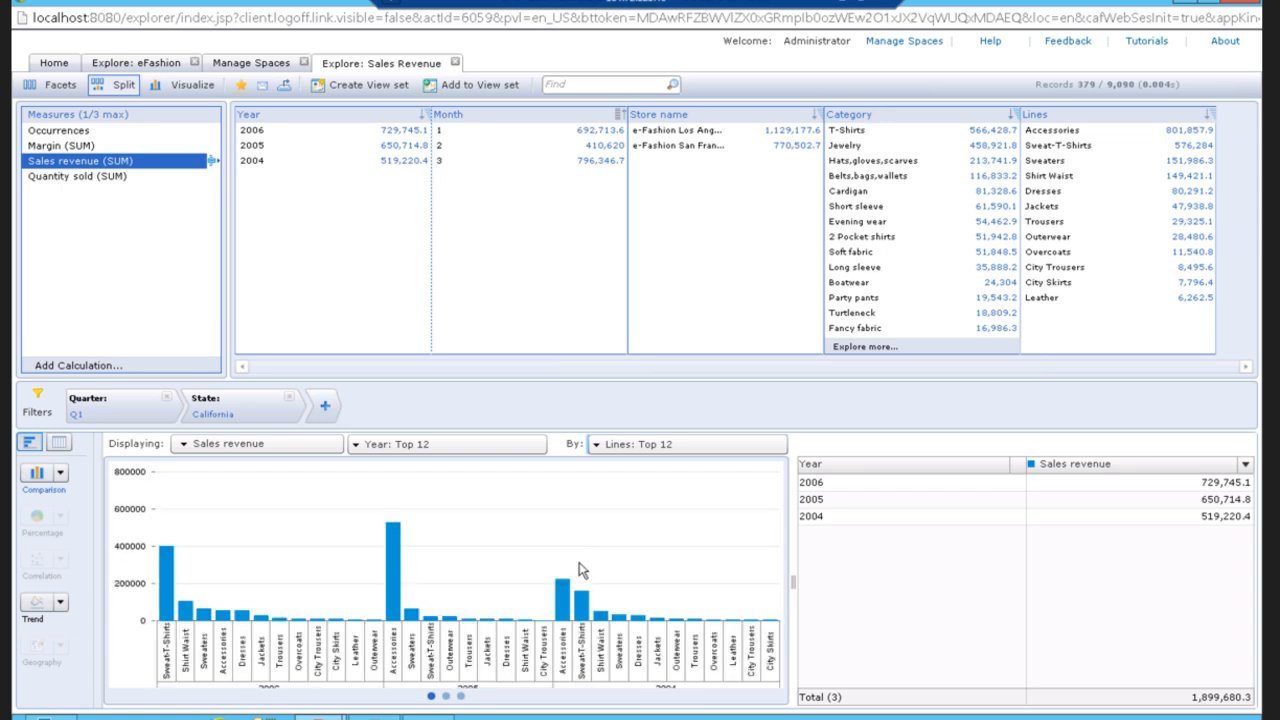
Switch the comparison chart to an area chart.
click(60, 472)
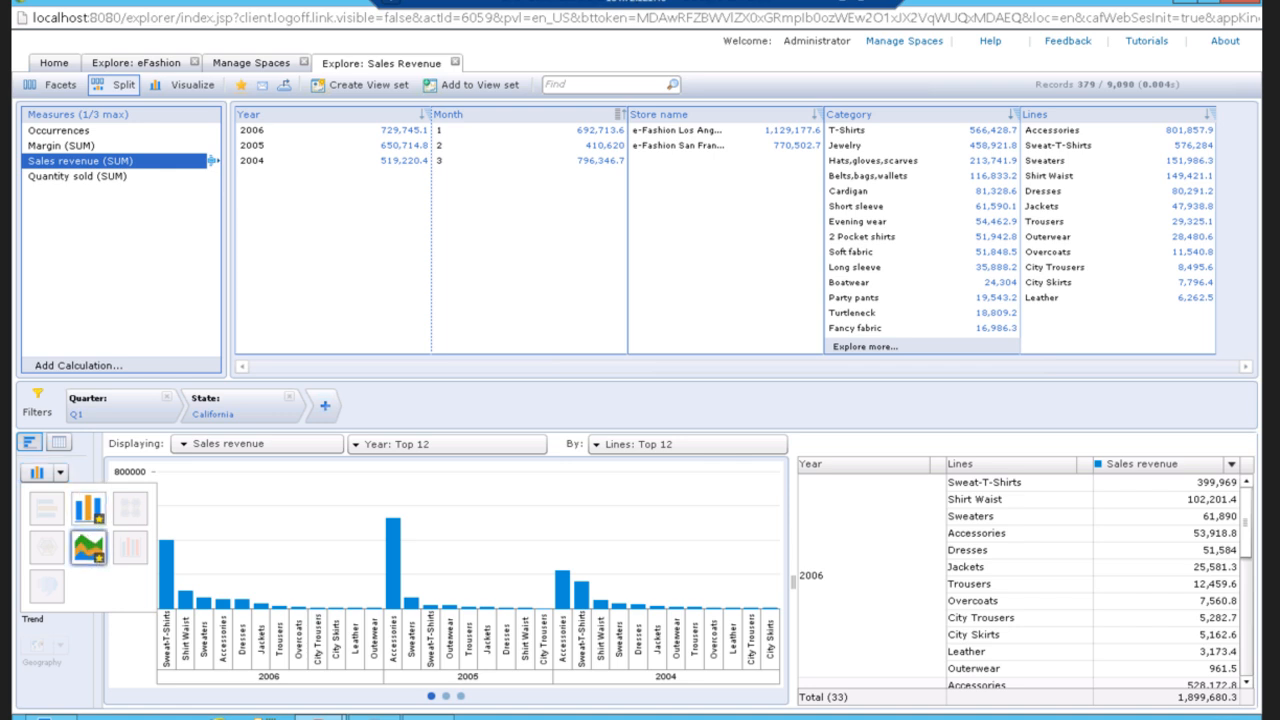
click(87, 549)
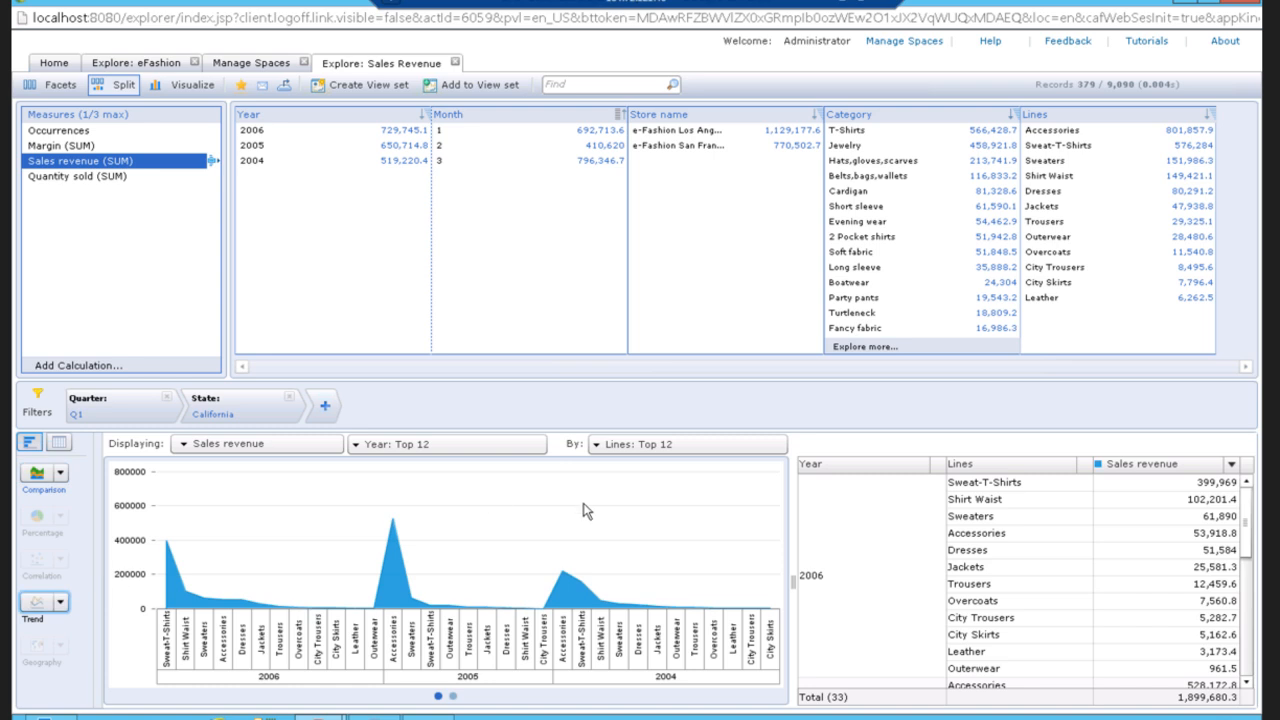
Set the chart breakdown back to None.
click(677, 446)
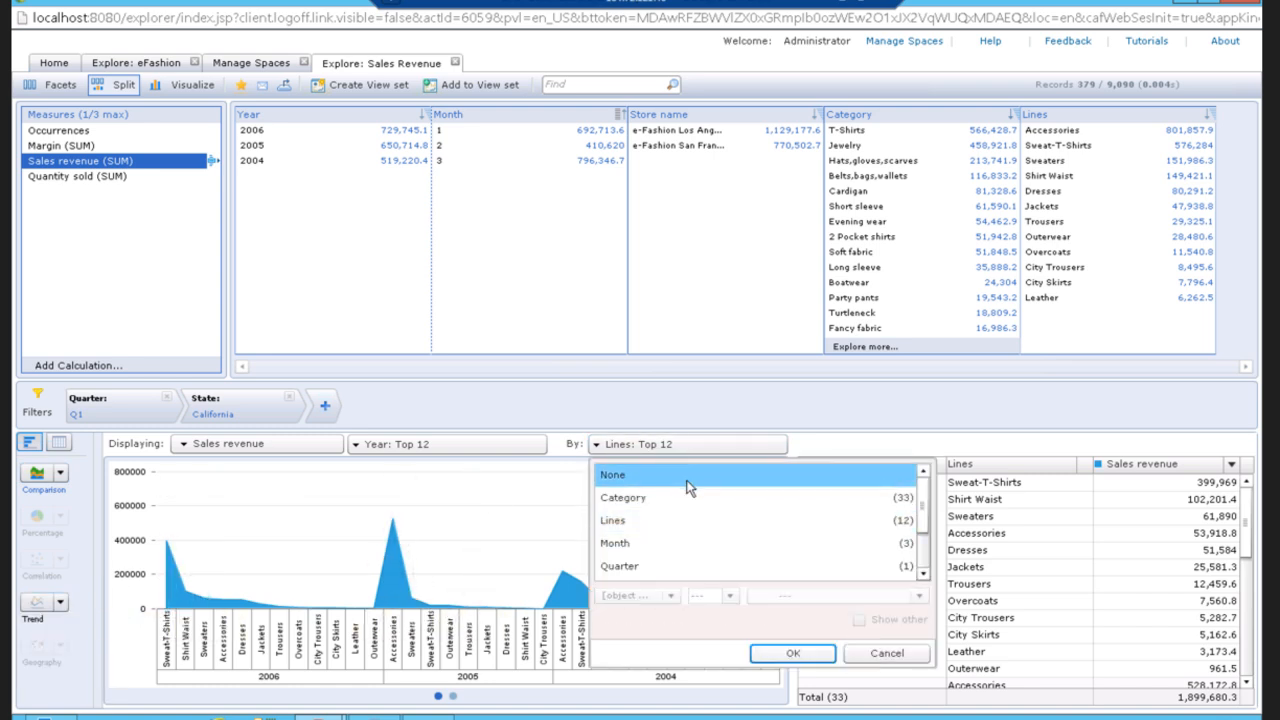
click(620, 478)
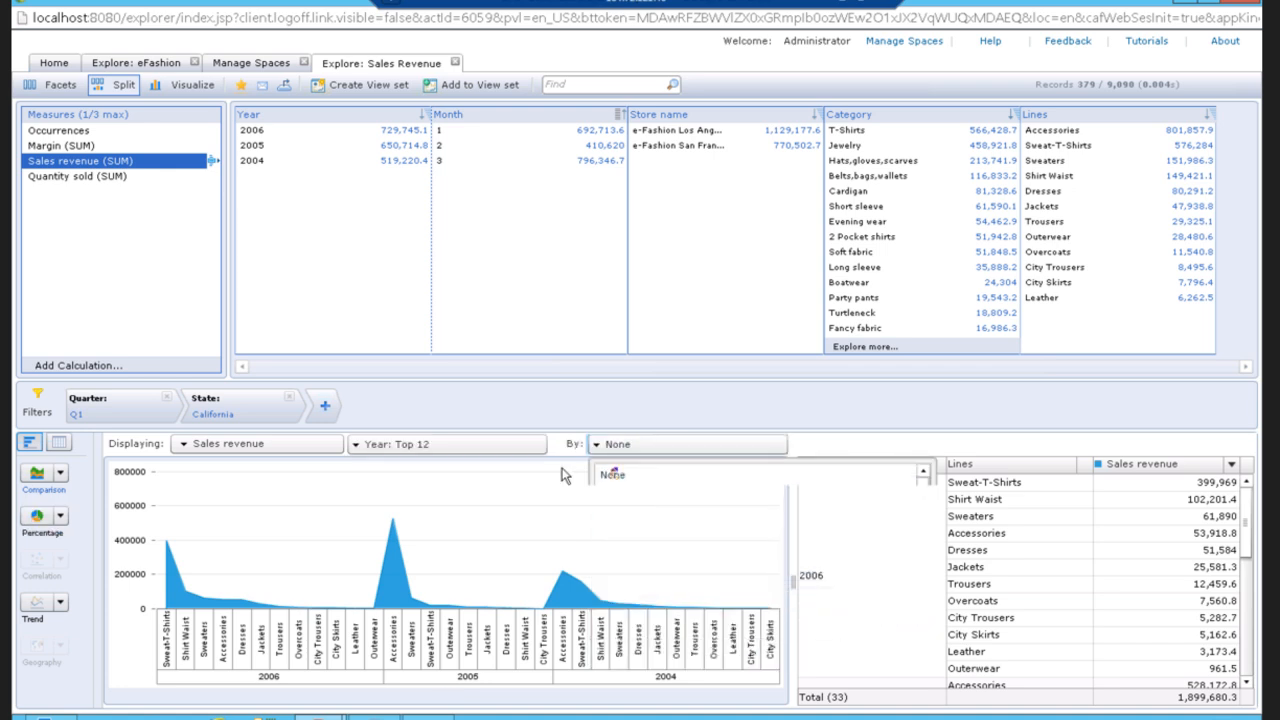
Switch the comparison chart to a trend line chart.
click(412, 449)
click(60, 602)
click(47, 633)
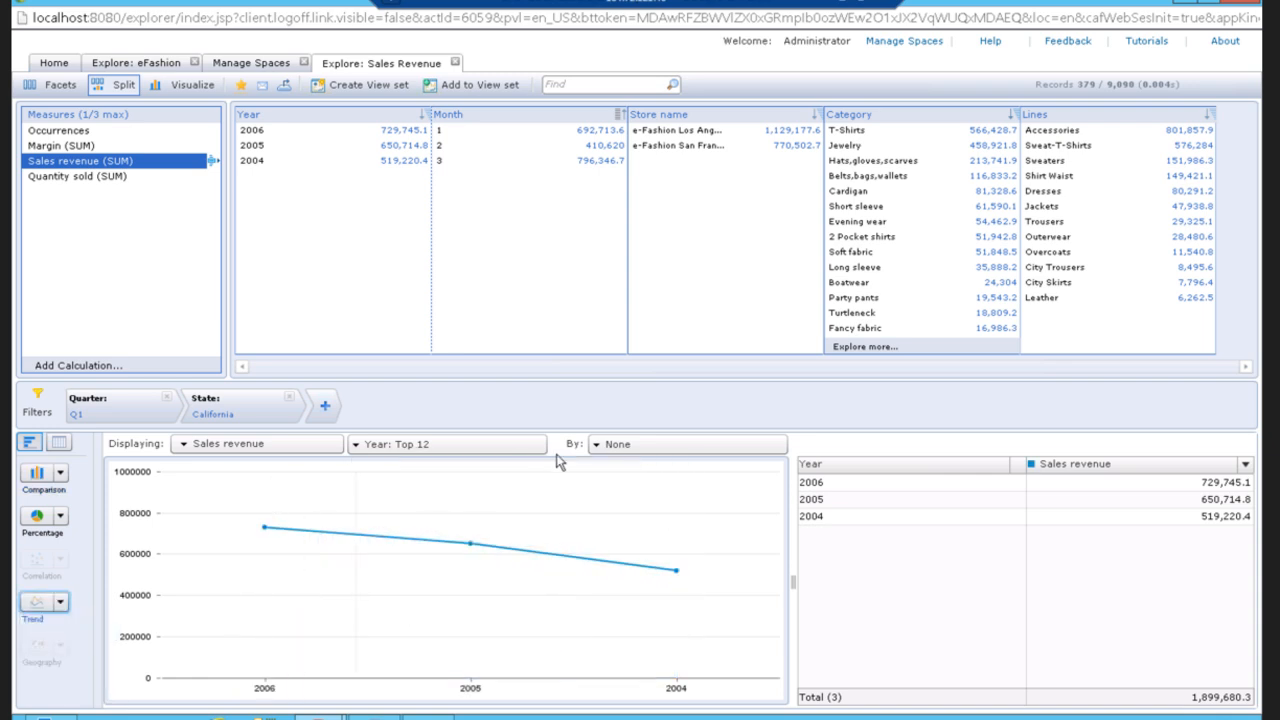
Break the trend chart down by Month.
click(630, 446)
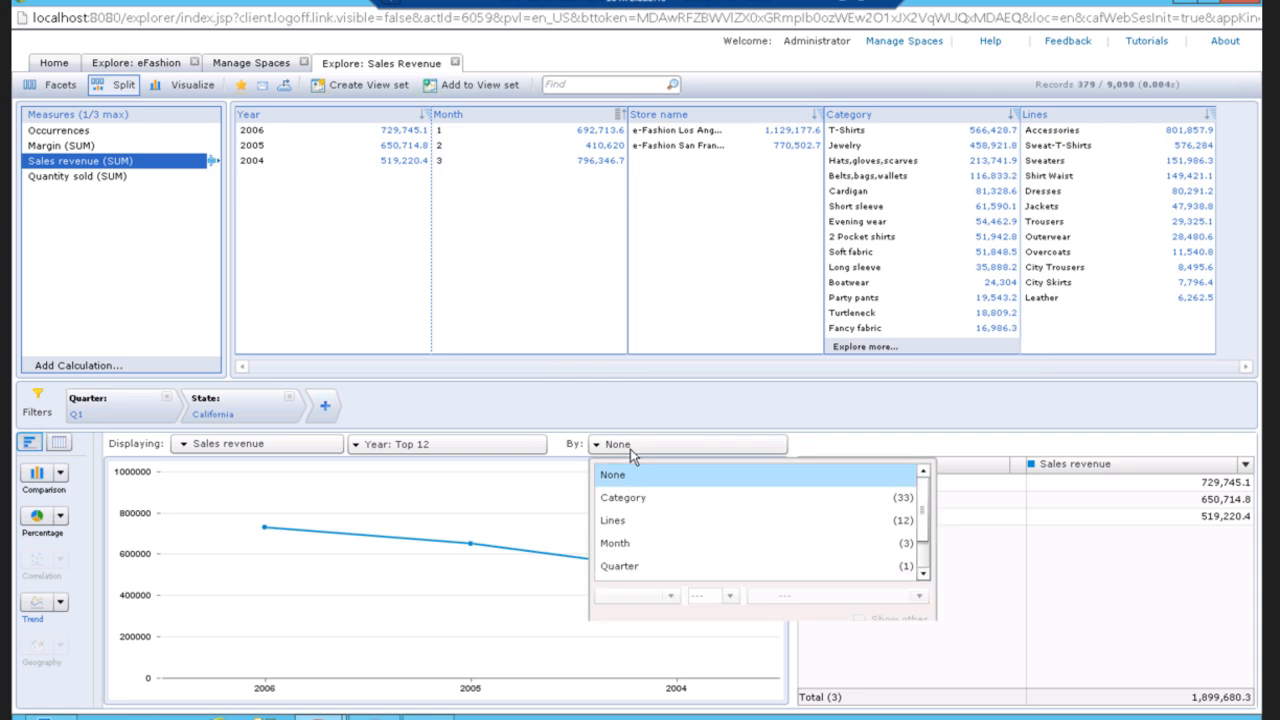
click(622, 543)
click(792, 654)
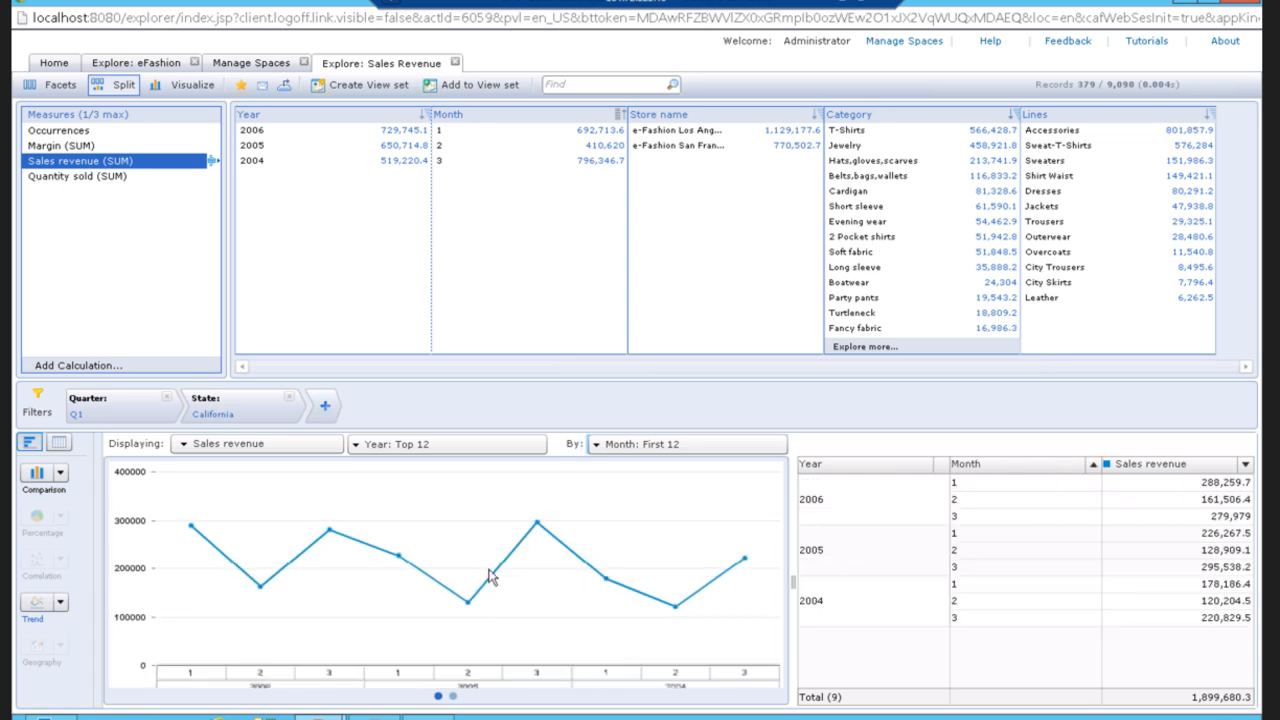
Change the chart's displayed dimension from Year to Month.
click(452, 443)
click(385, 522)
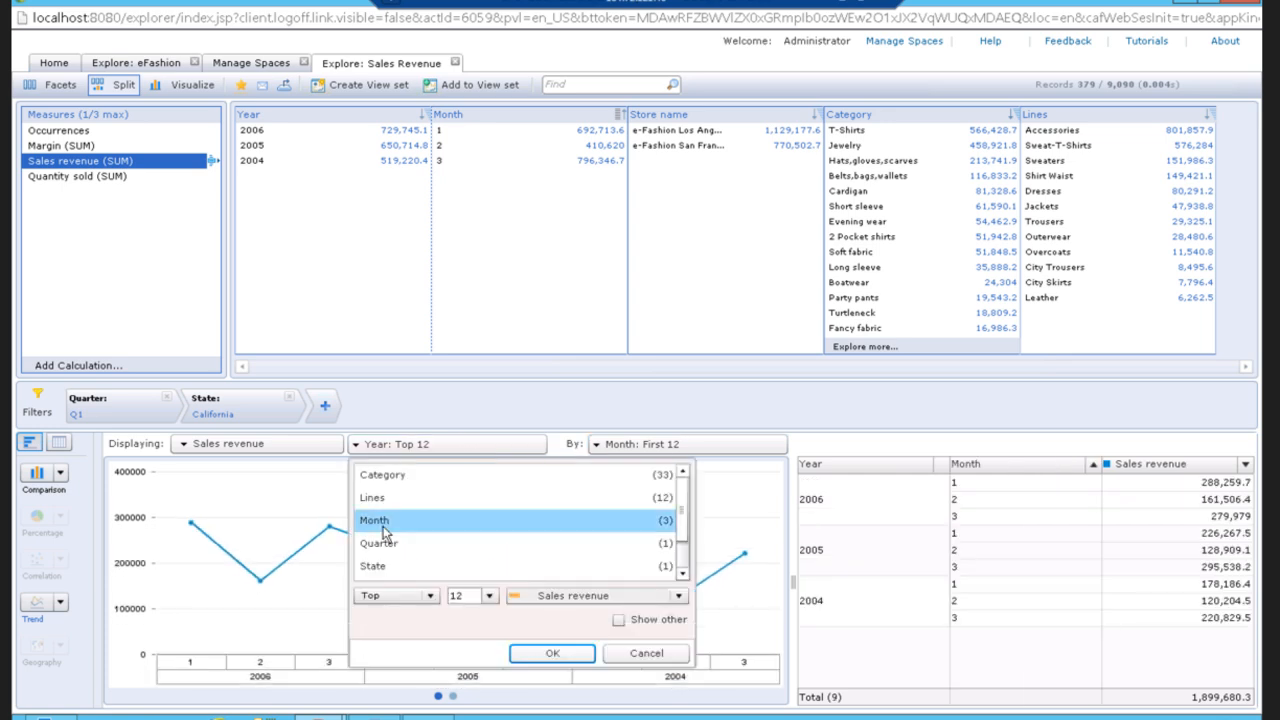
click(553, 655)
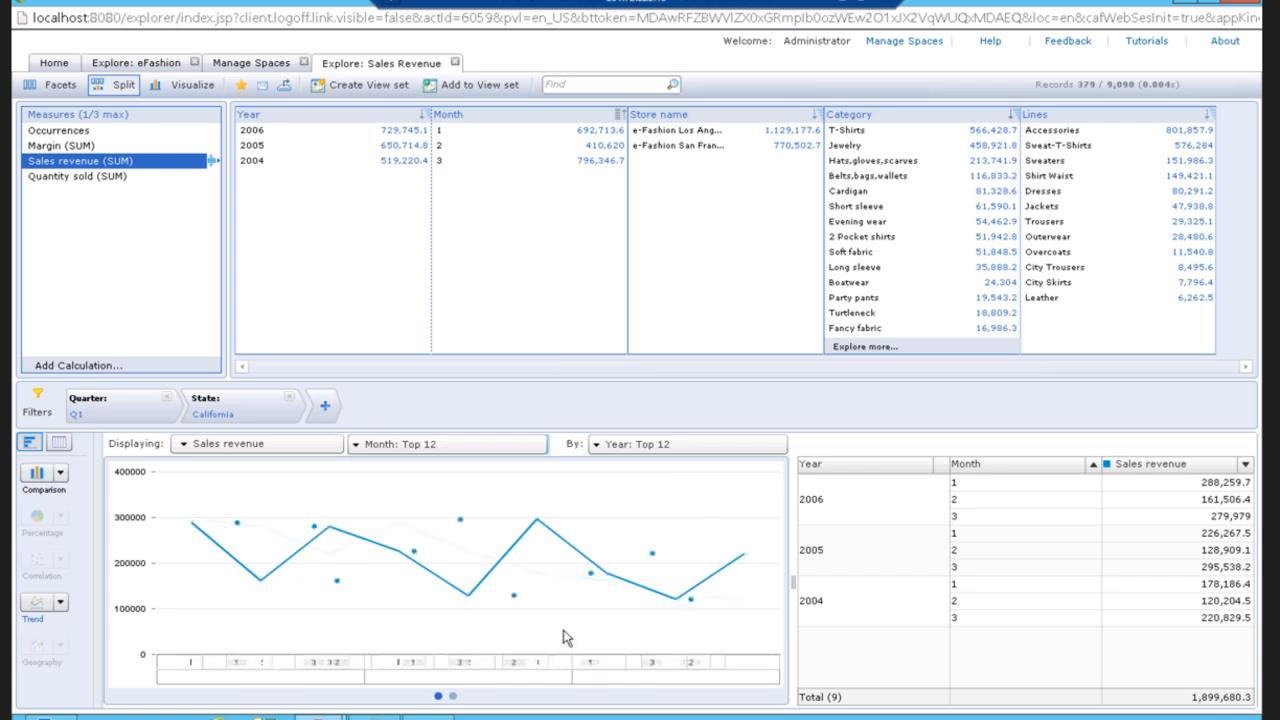
Break the chart down by Category instead of Year.
click(646, 444)
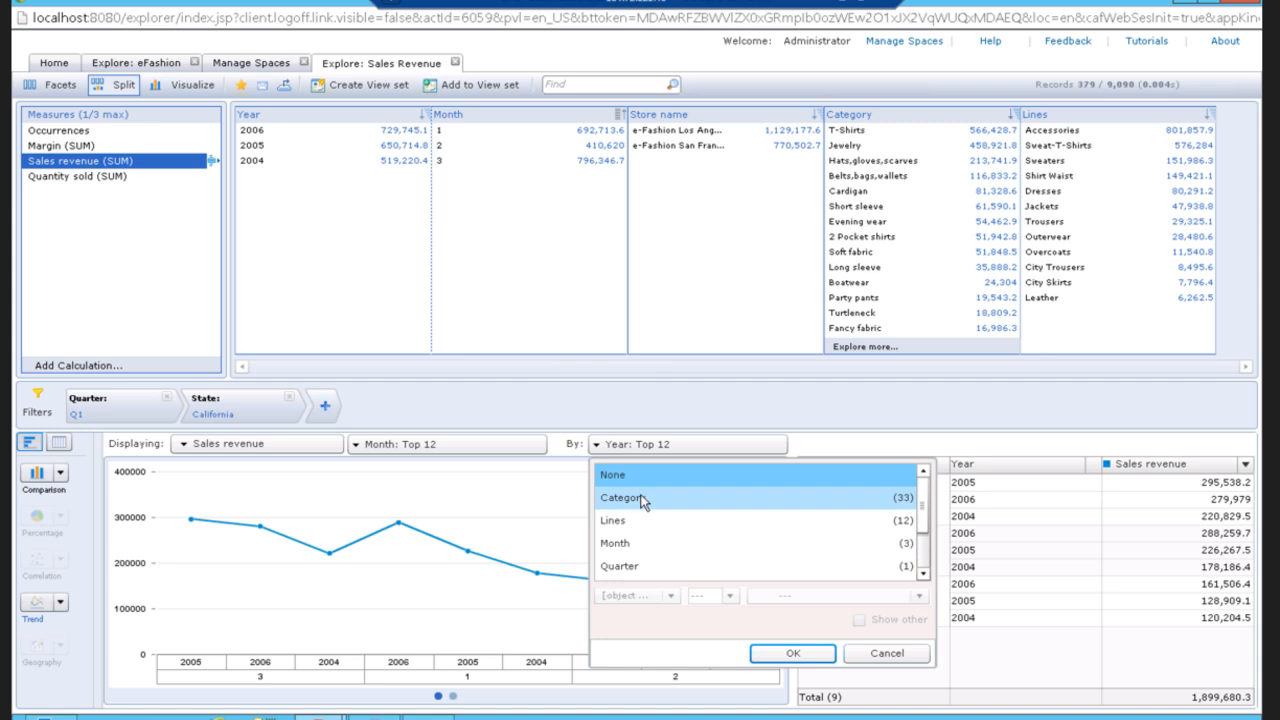
click(643, 499)
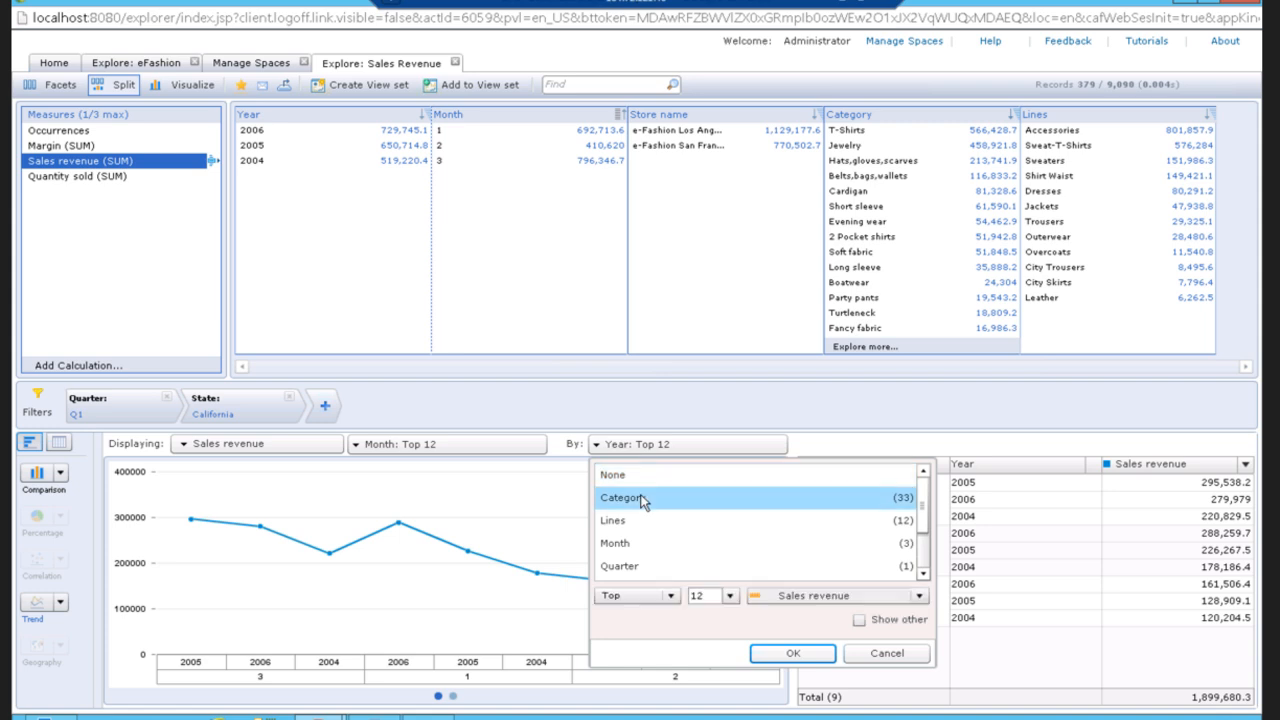
click(773, 654)
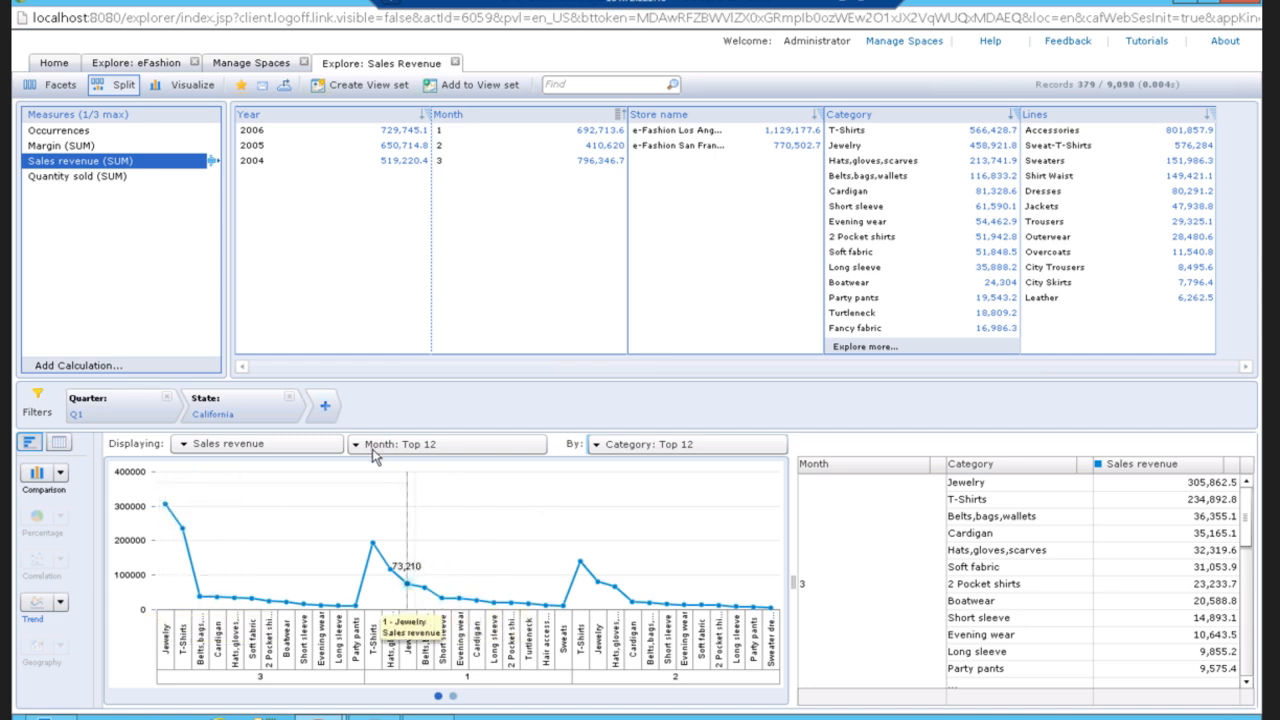
Add a Category filter limited to T-Shirts, Cardigan, Short sleeve, 2 Pocket shirts and Long sleeve.
click(328, 410)
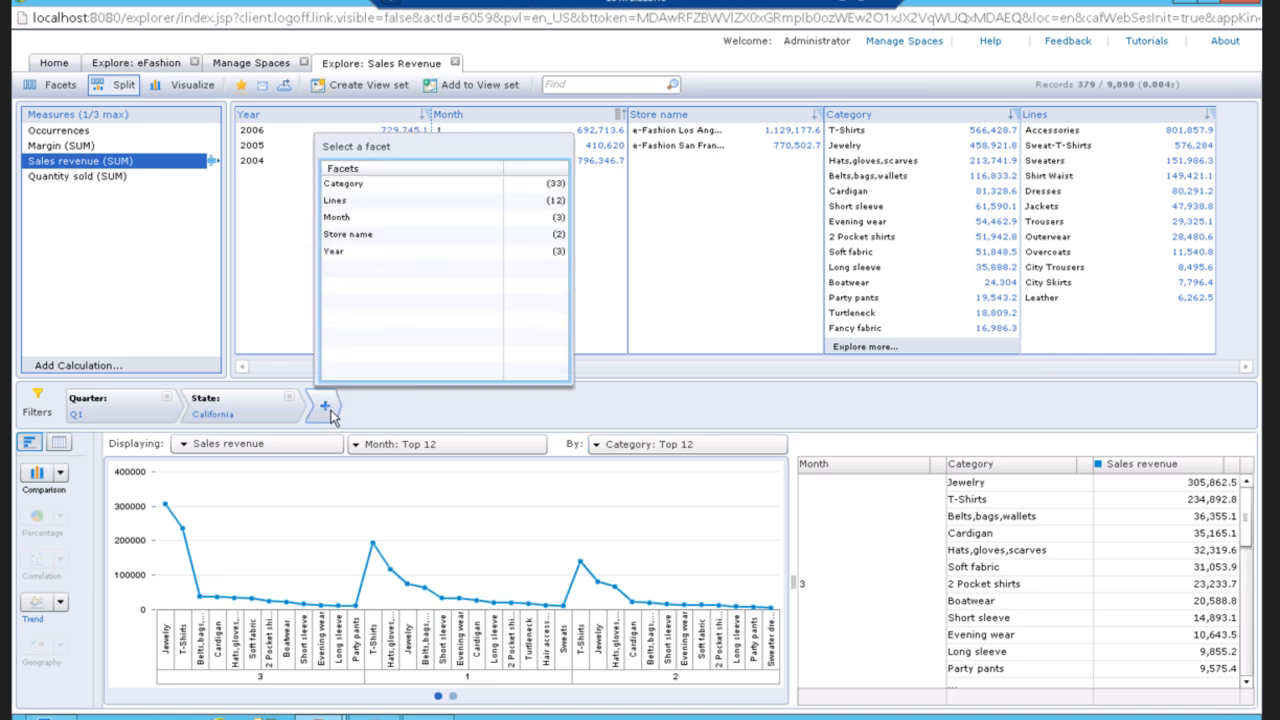
click(370, 193)
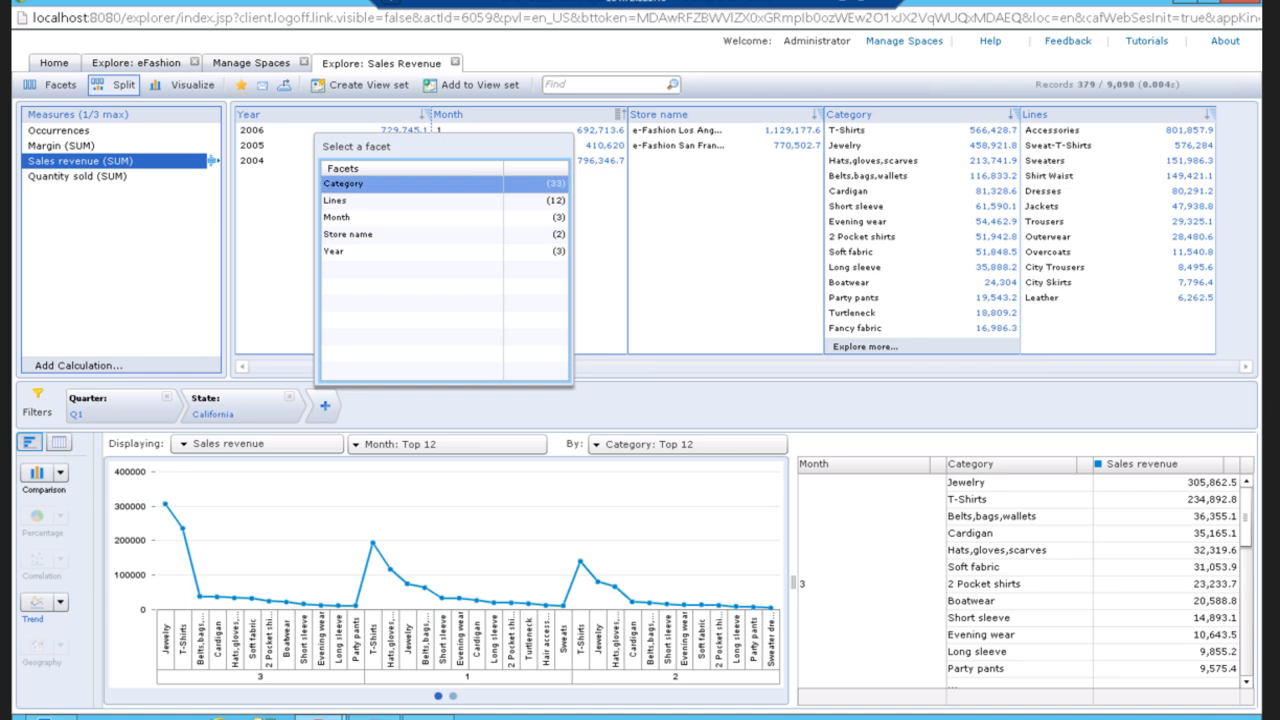
double_click(370, 193)
click(201, 180)
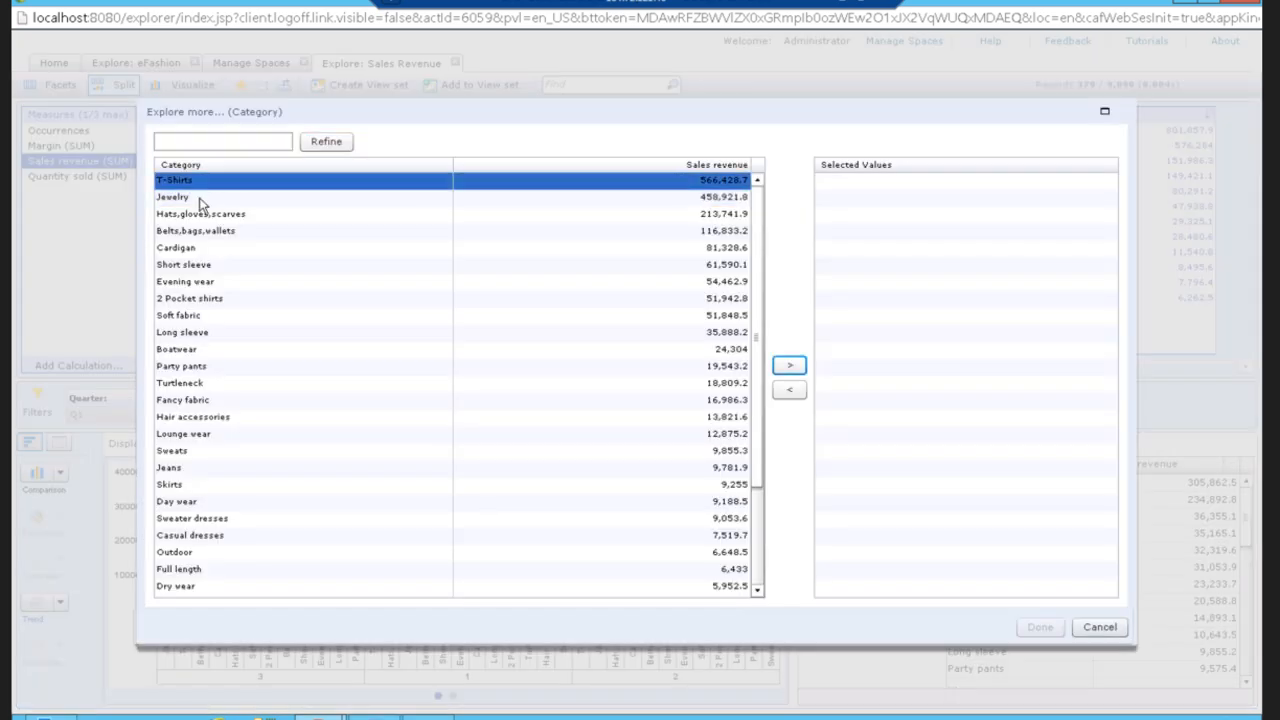
ctrl+click(196, 249)
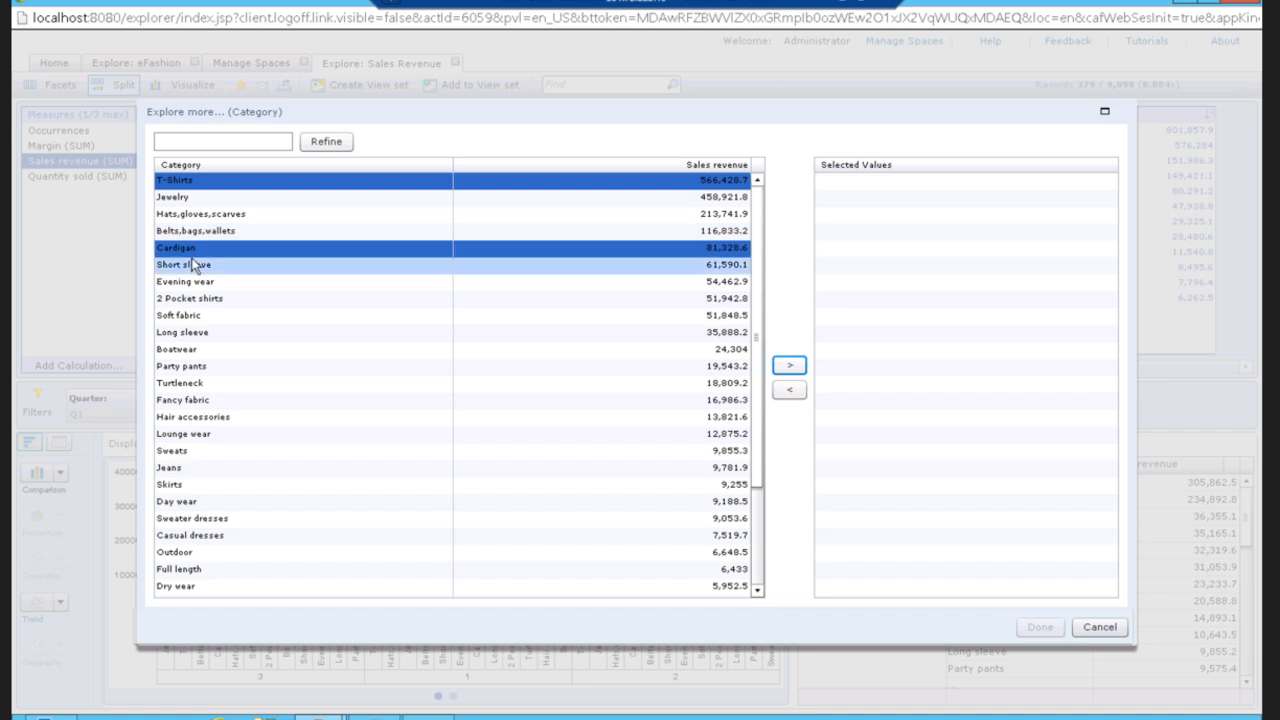
ctrl+click(193, 268)
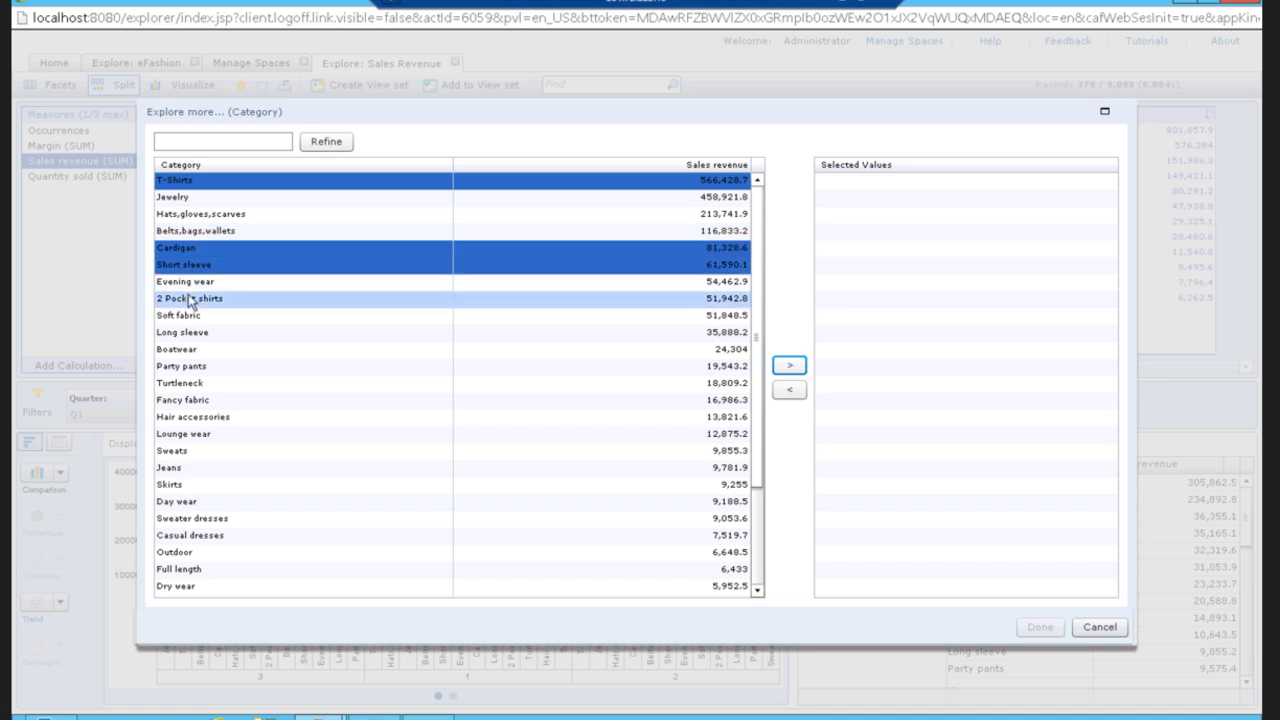
ctrl+click(190, 302)
ctrl+click(193, 334)
click(789, 365)
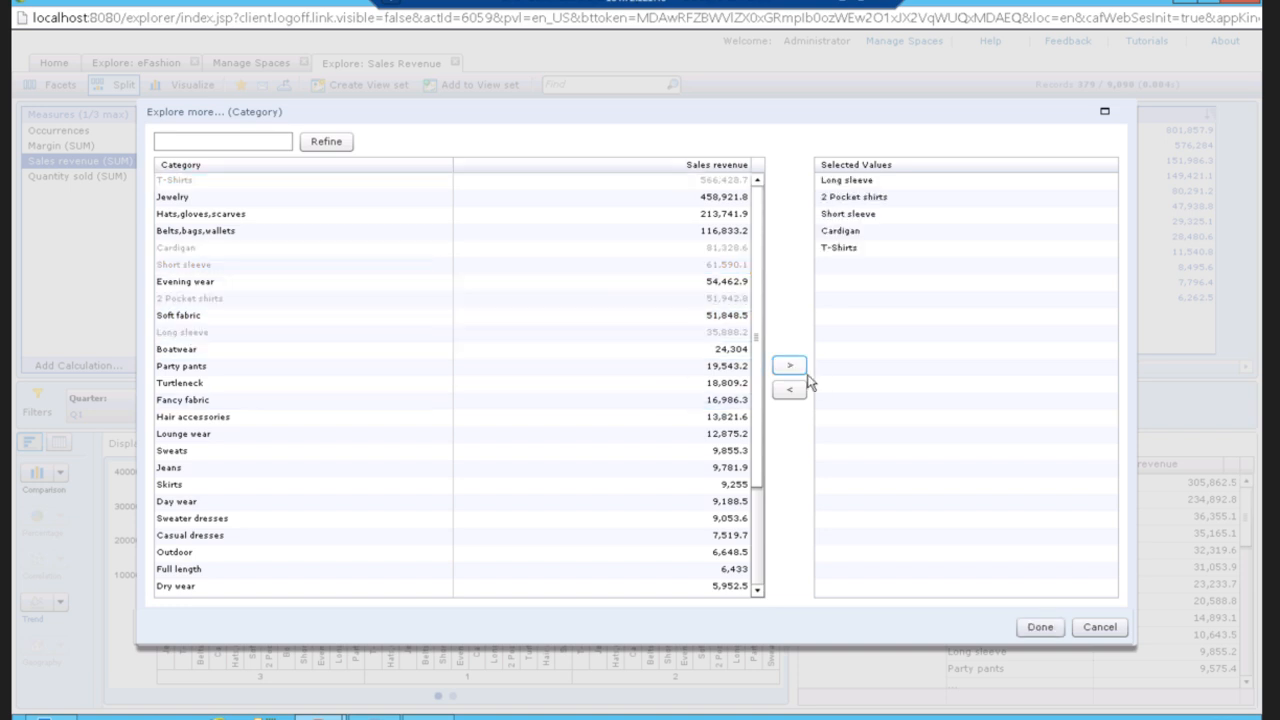
click(1038, 630)
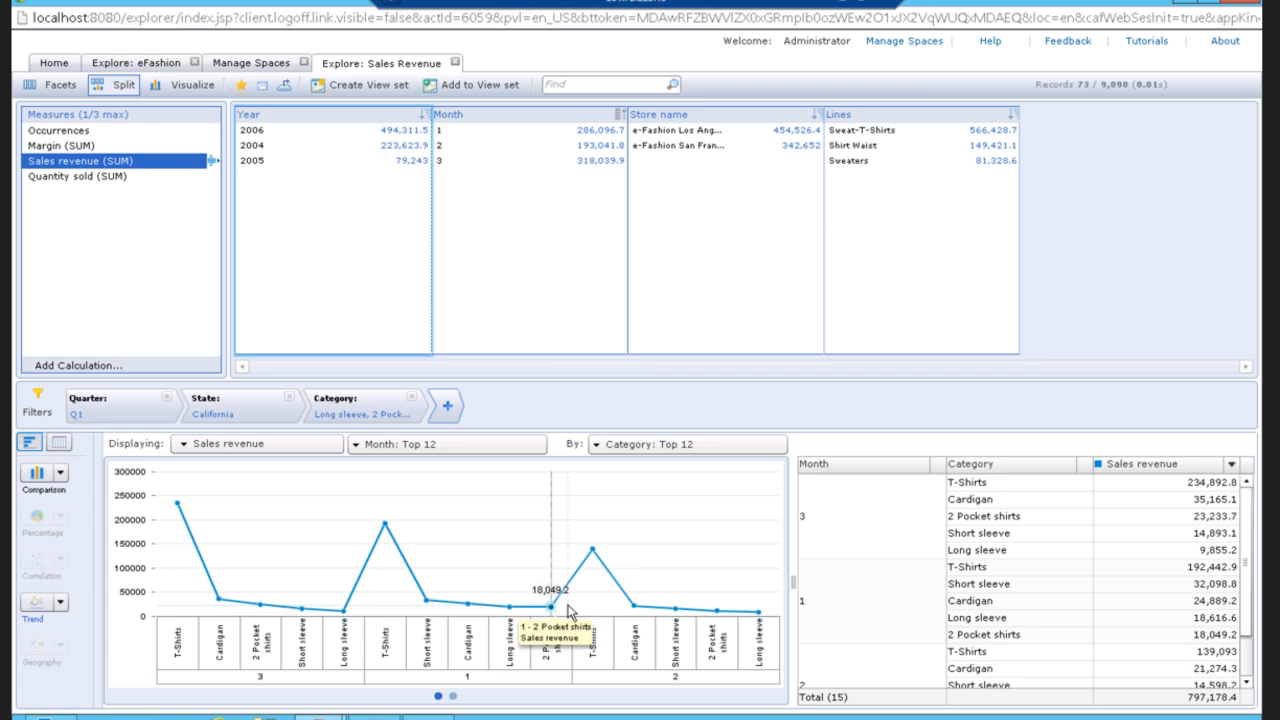
Create a new view set from the exploration and add a Category list below its chart.
click(377, 88)
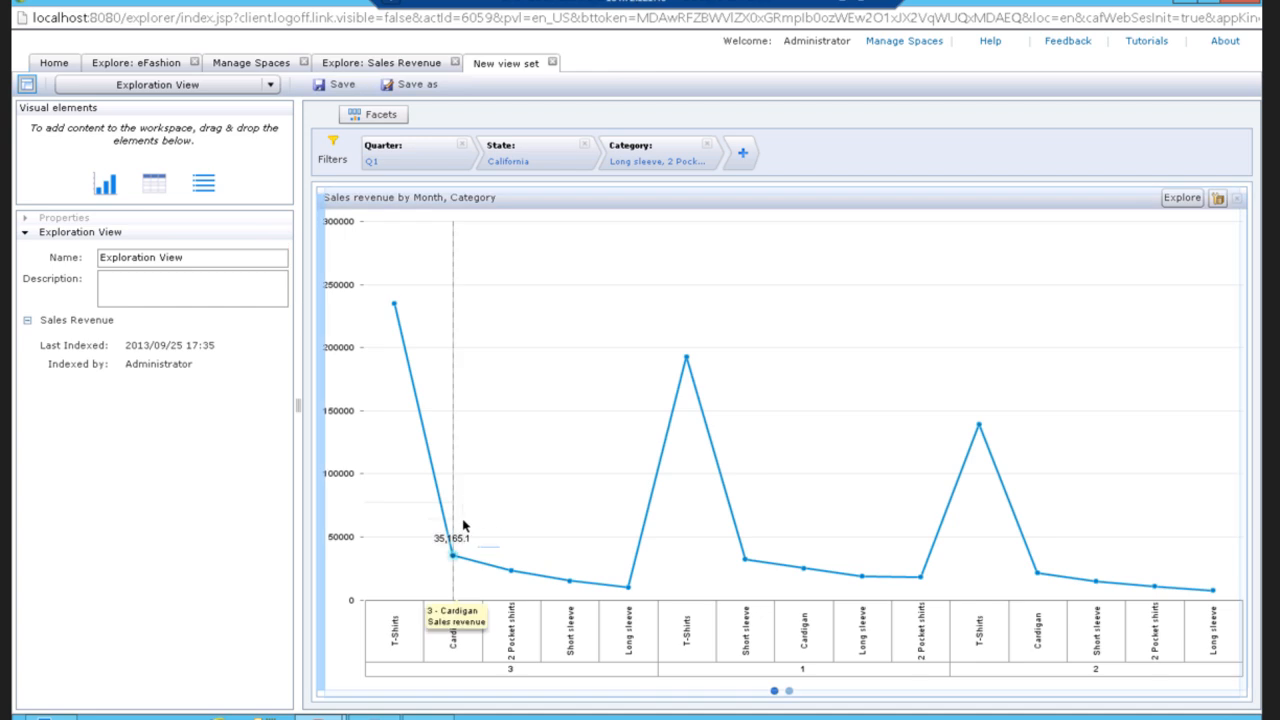
click(540, 660)
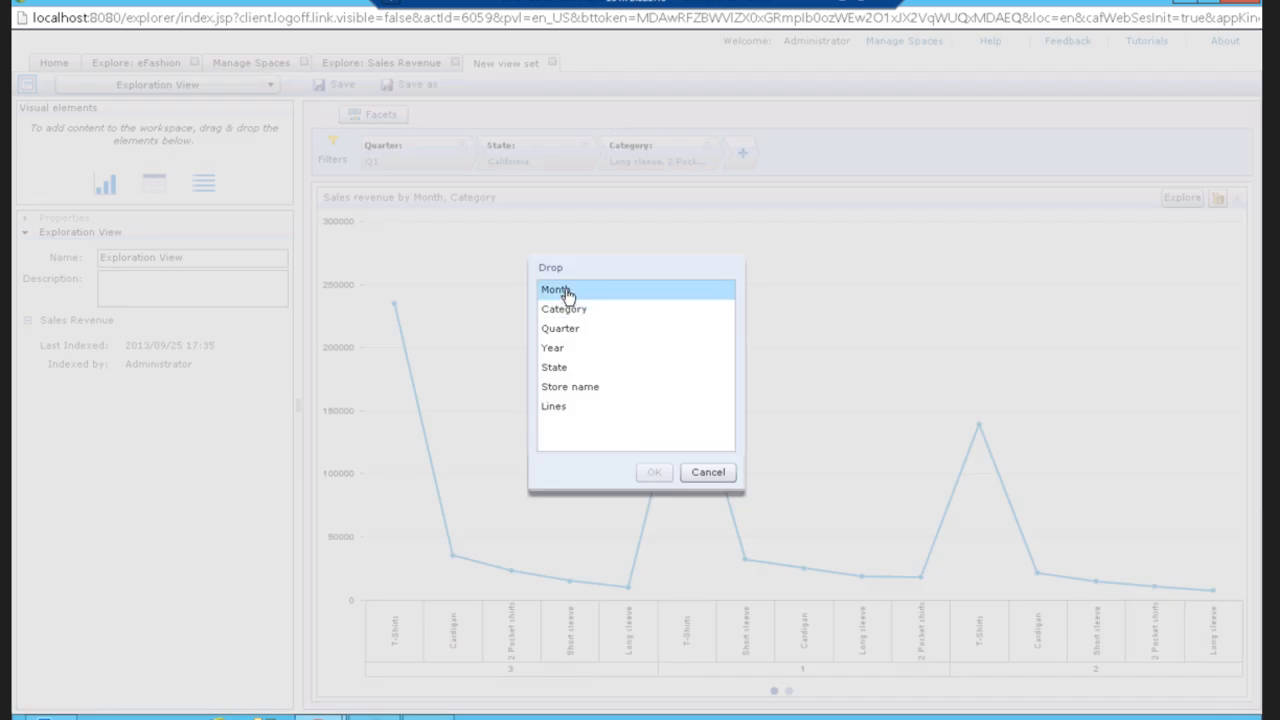
click(566, 292)
click(566, 309)
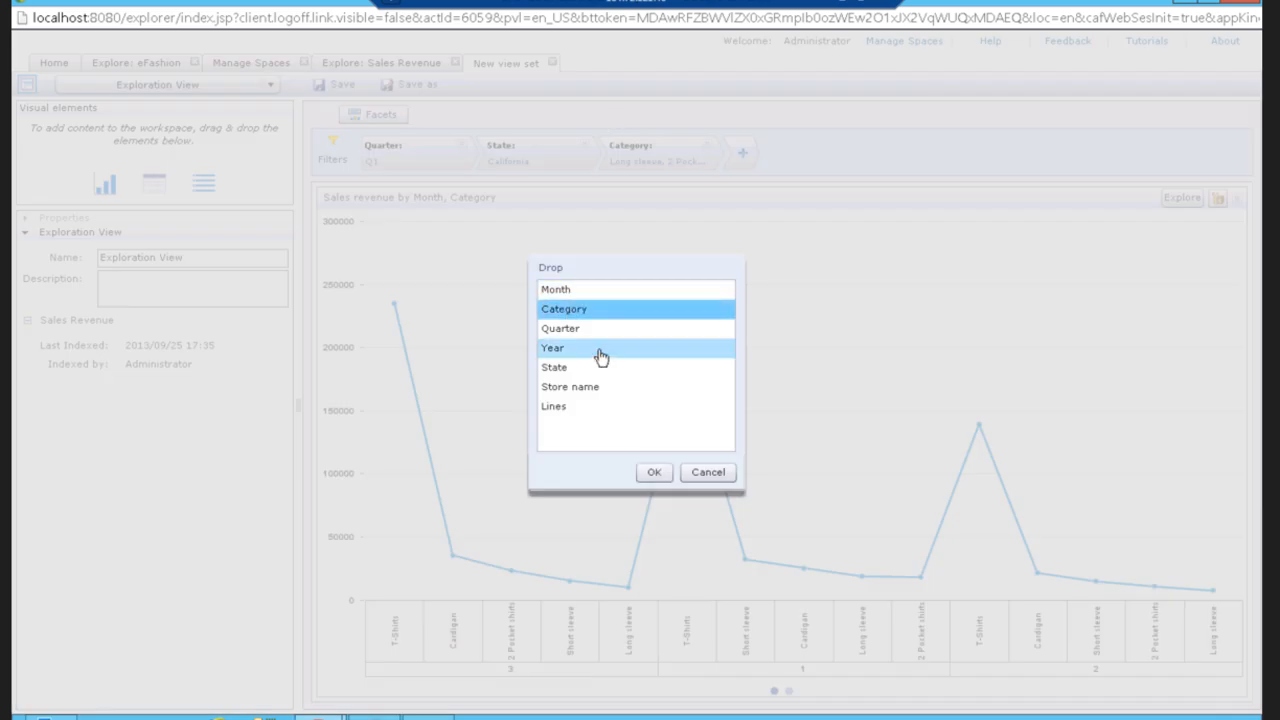
click(653, 473)
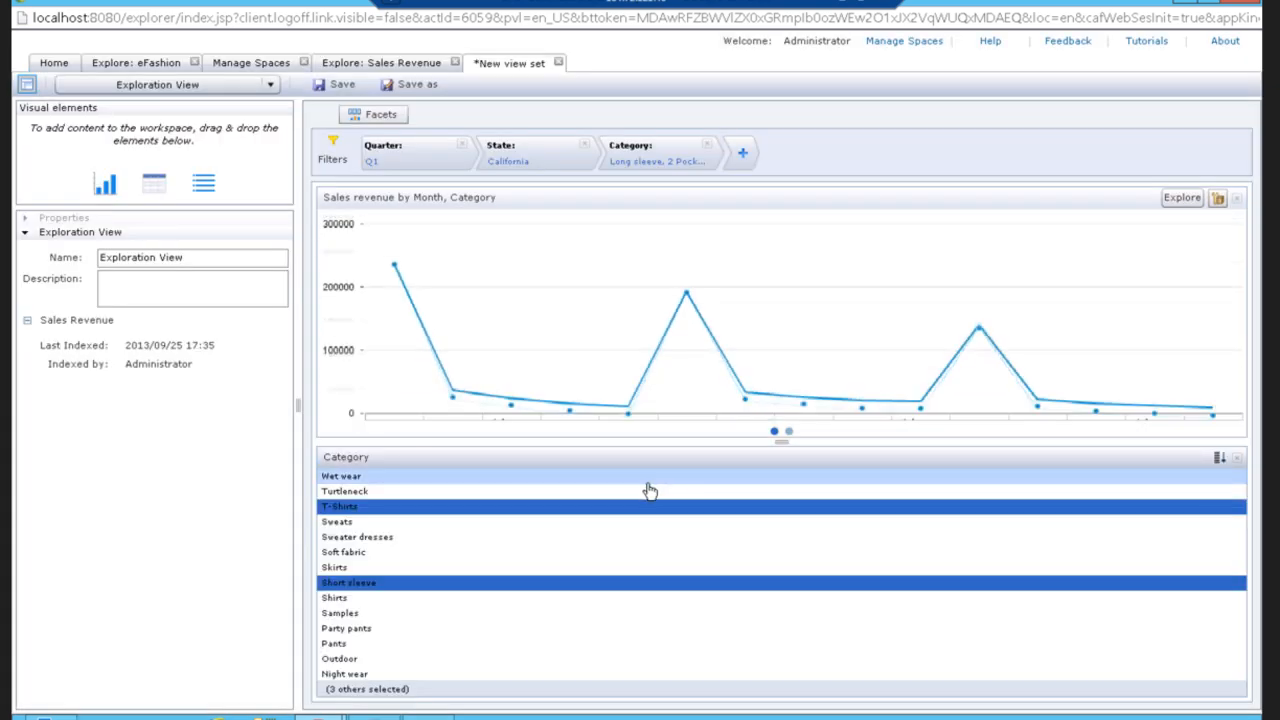
Filter the view set by picking Turtleneck, Soft fabric and finally Party pants in the Category list.
click(650, 491)
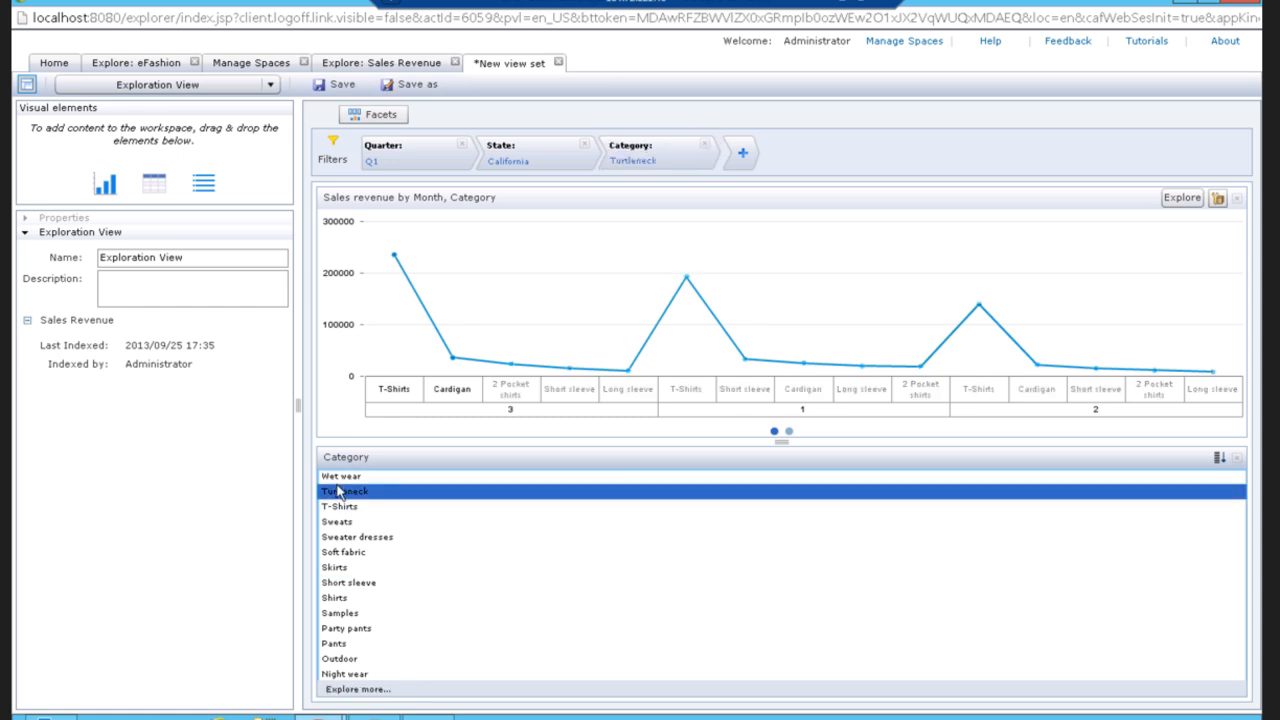
click(340, 552)
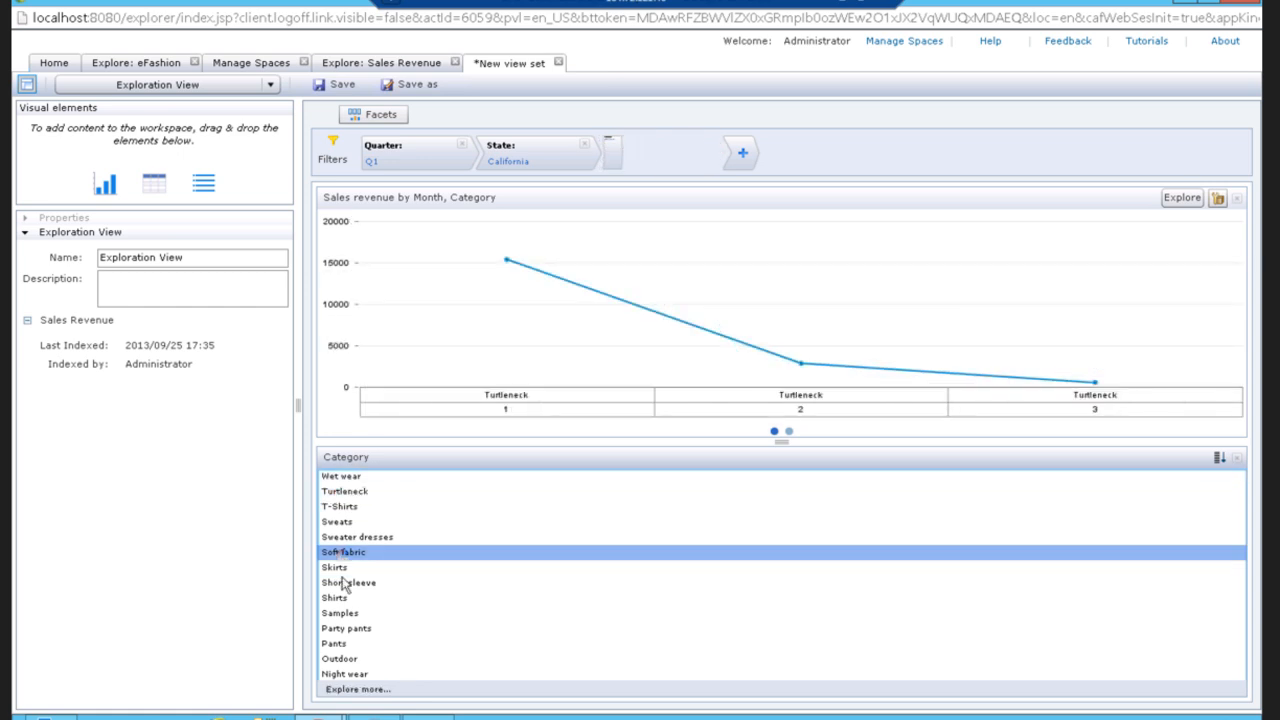
click(344, 628)
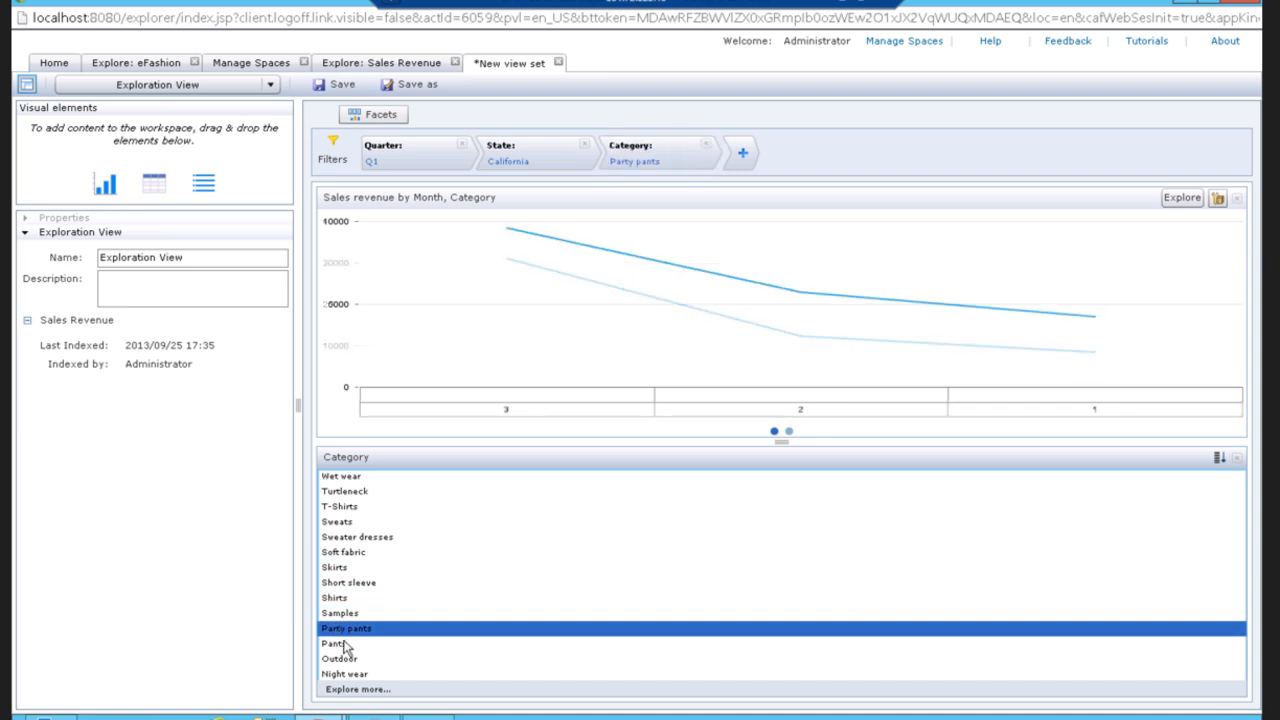
Add a table beside the chart and include Sales revenue as a second measure alongside Occurrences.
drag(155, 185, 700, 340)
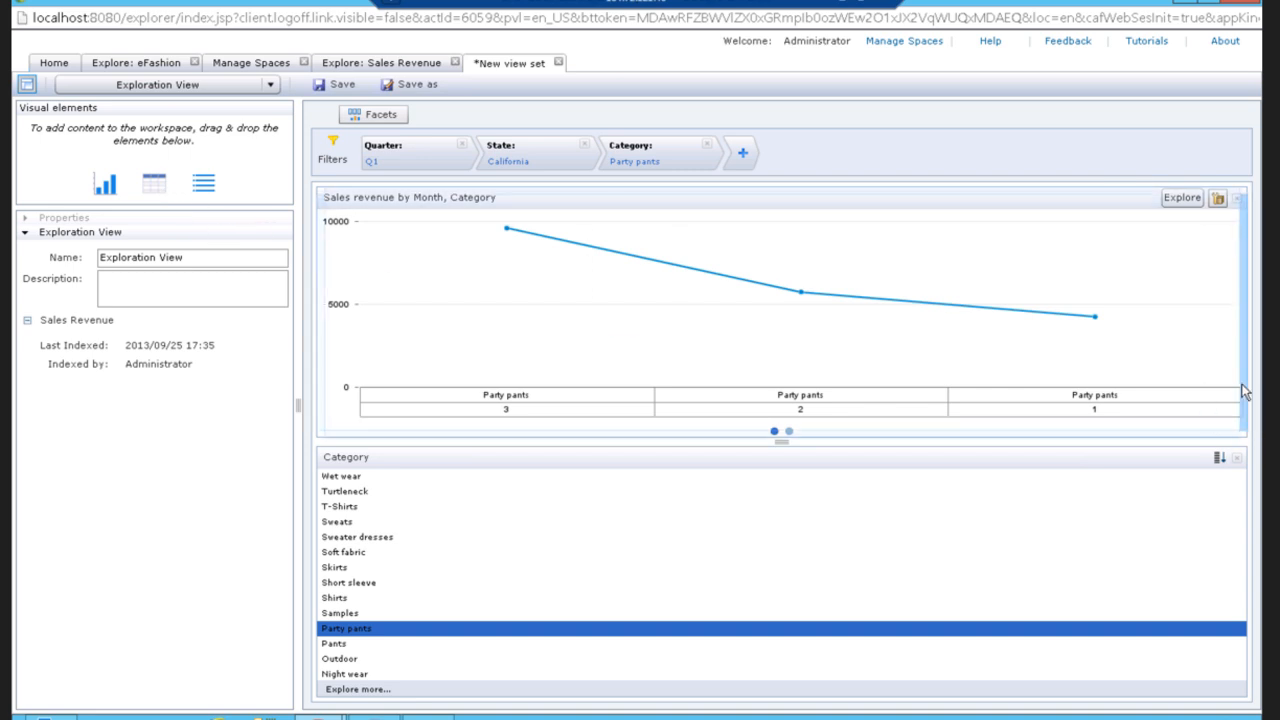
drag(1245, 392, 1243, 392)
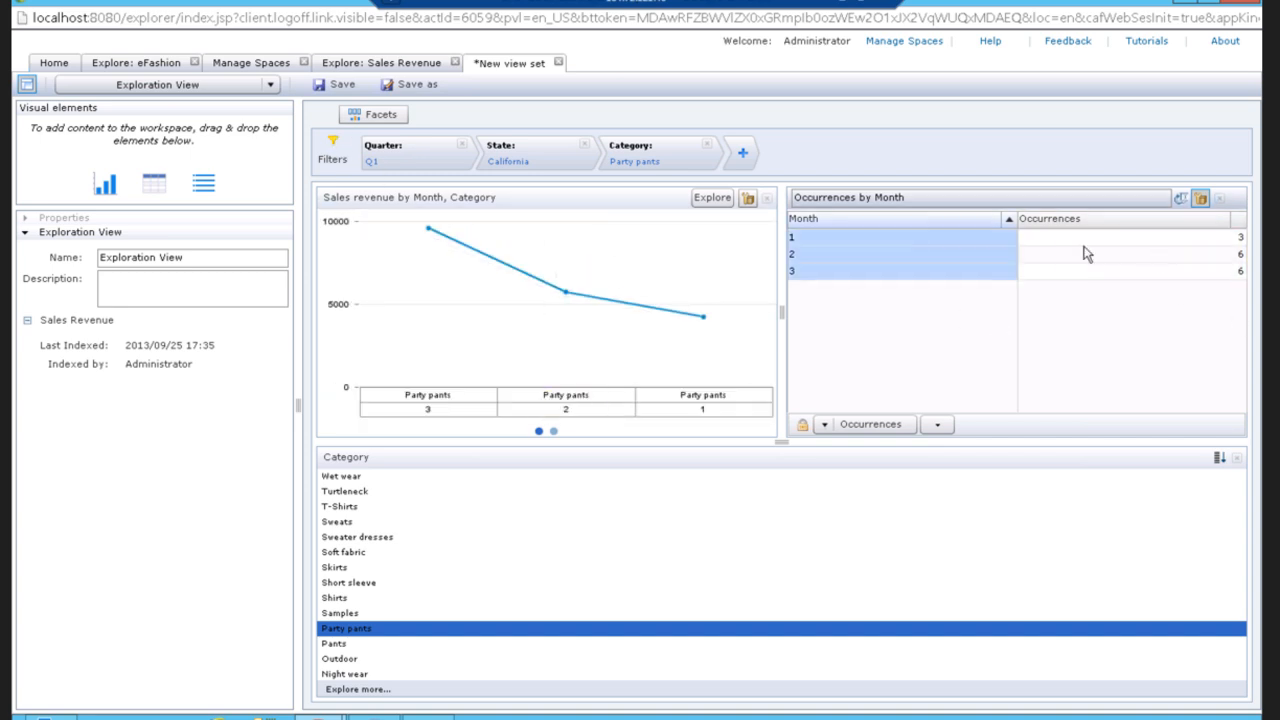
click(876, 428)
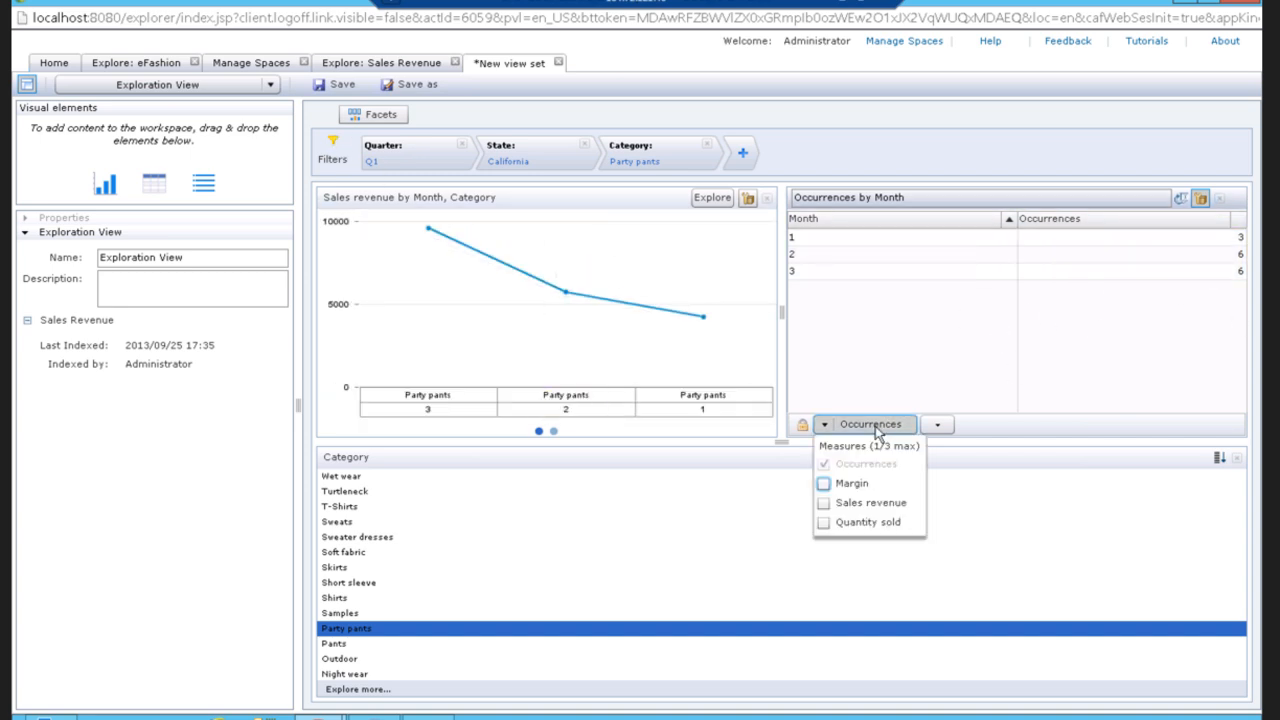
click(824, 504)
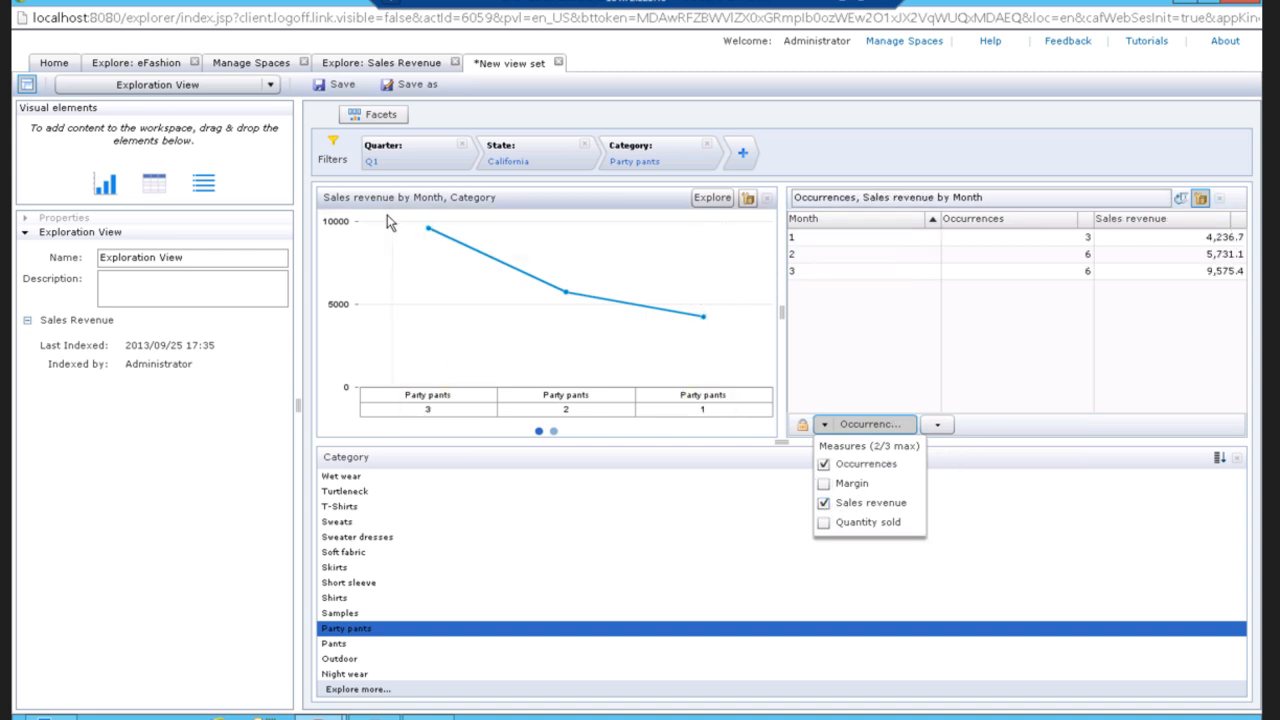
mouse_move(432, 236)
click(271, 87)
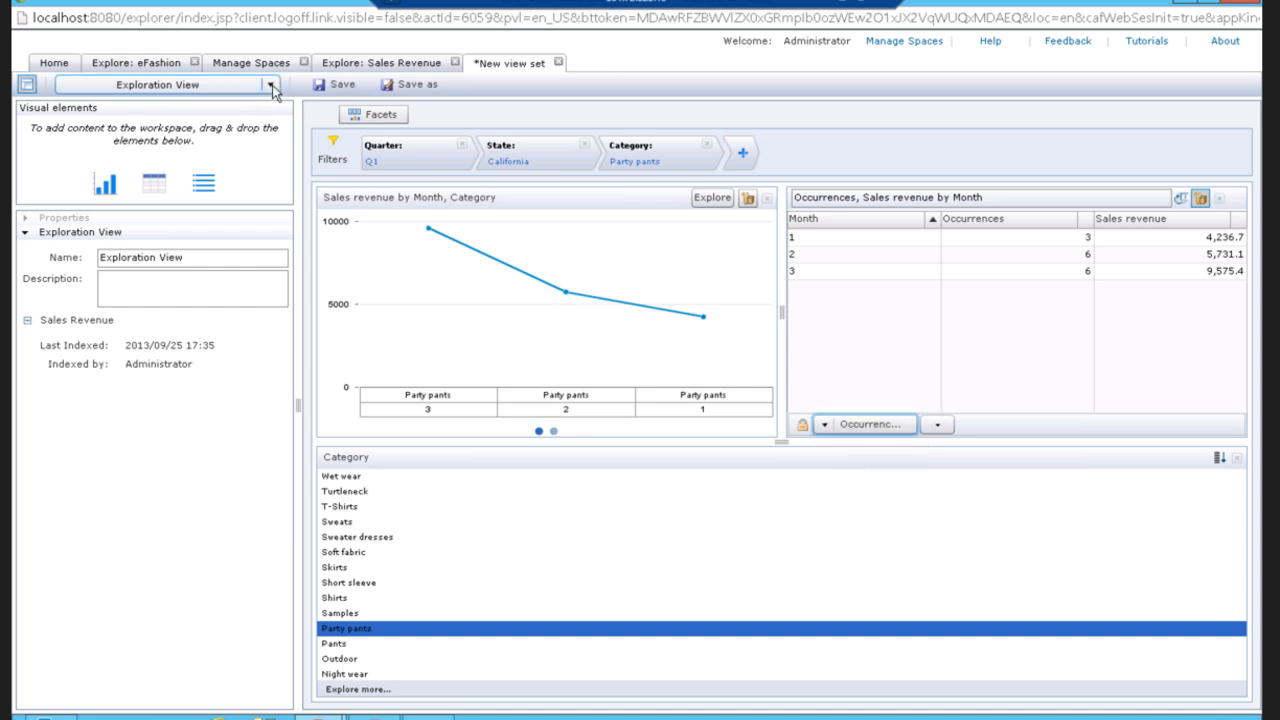
click(271, 87)
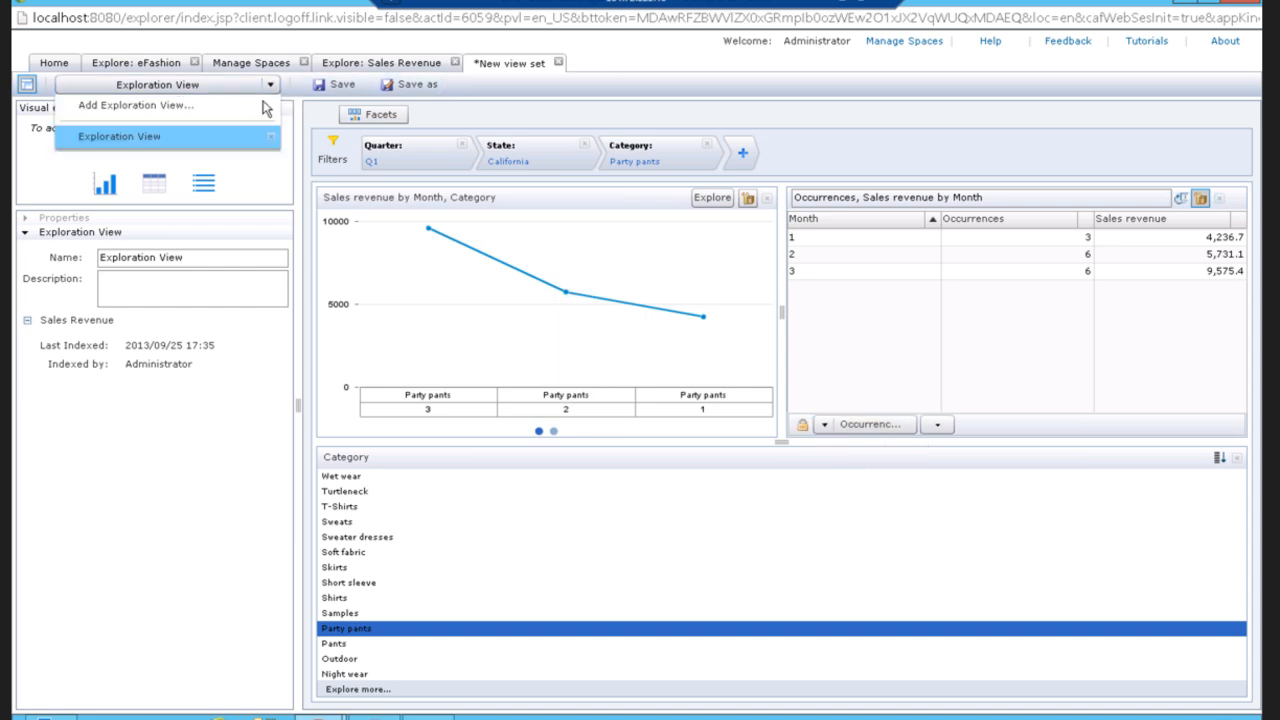
click(413, 86)
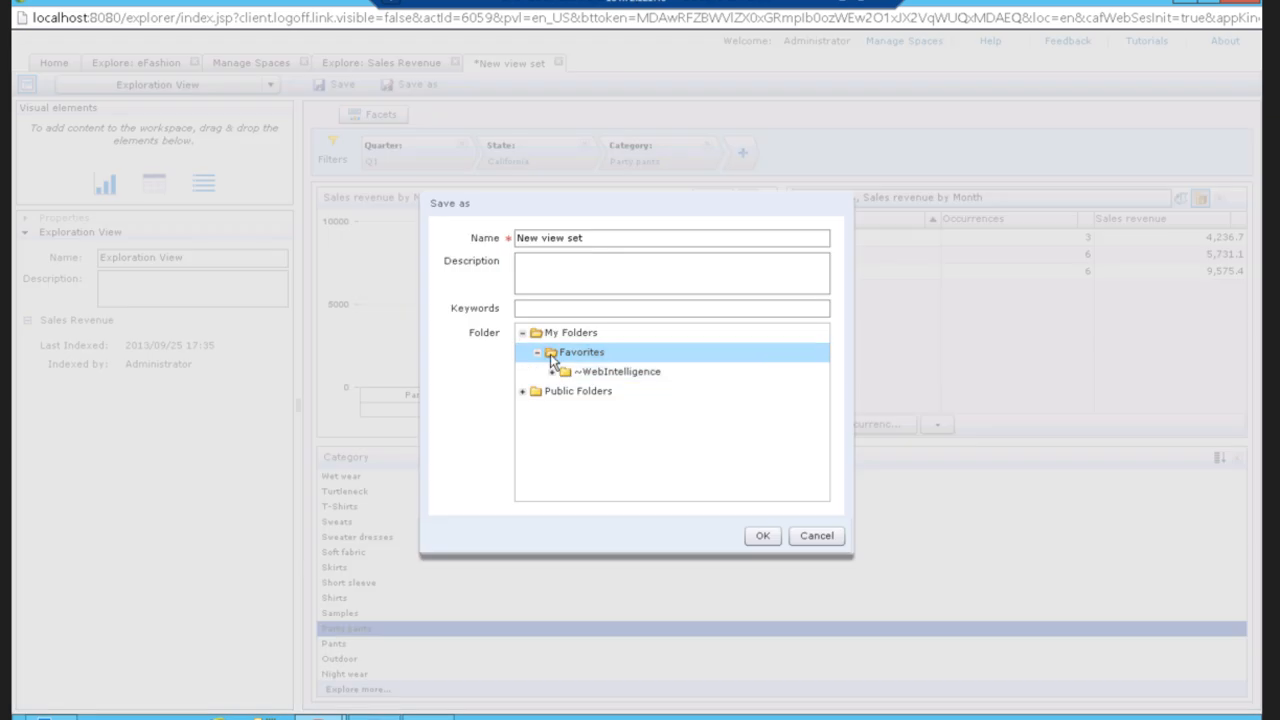
click(816, 536)
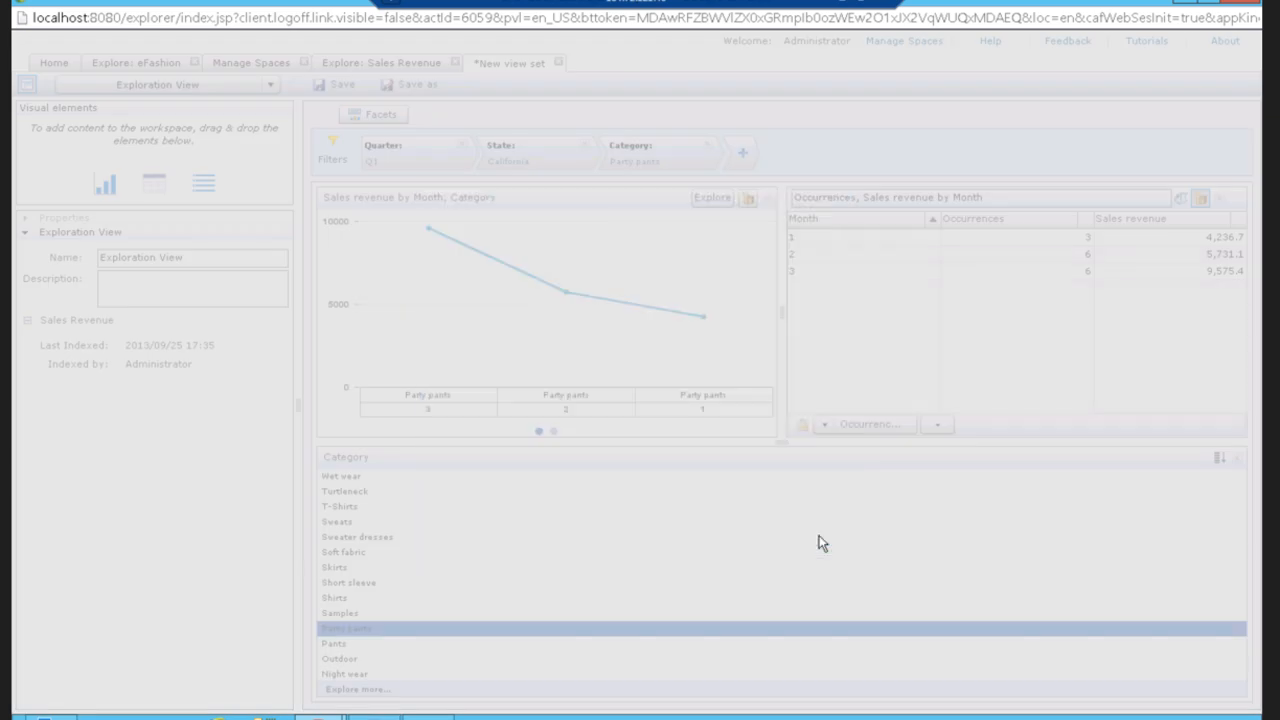